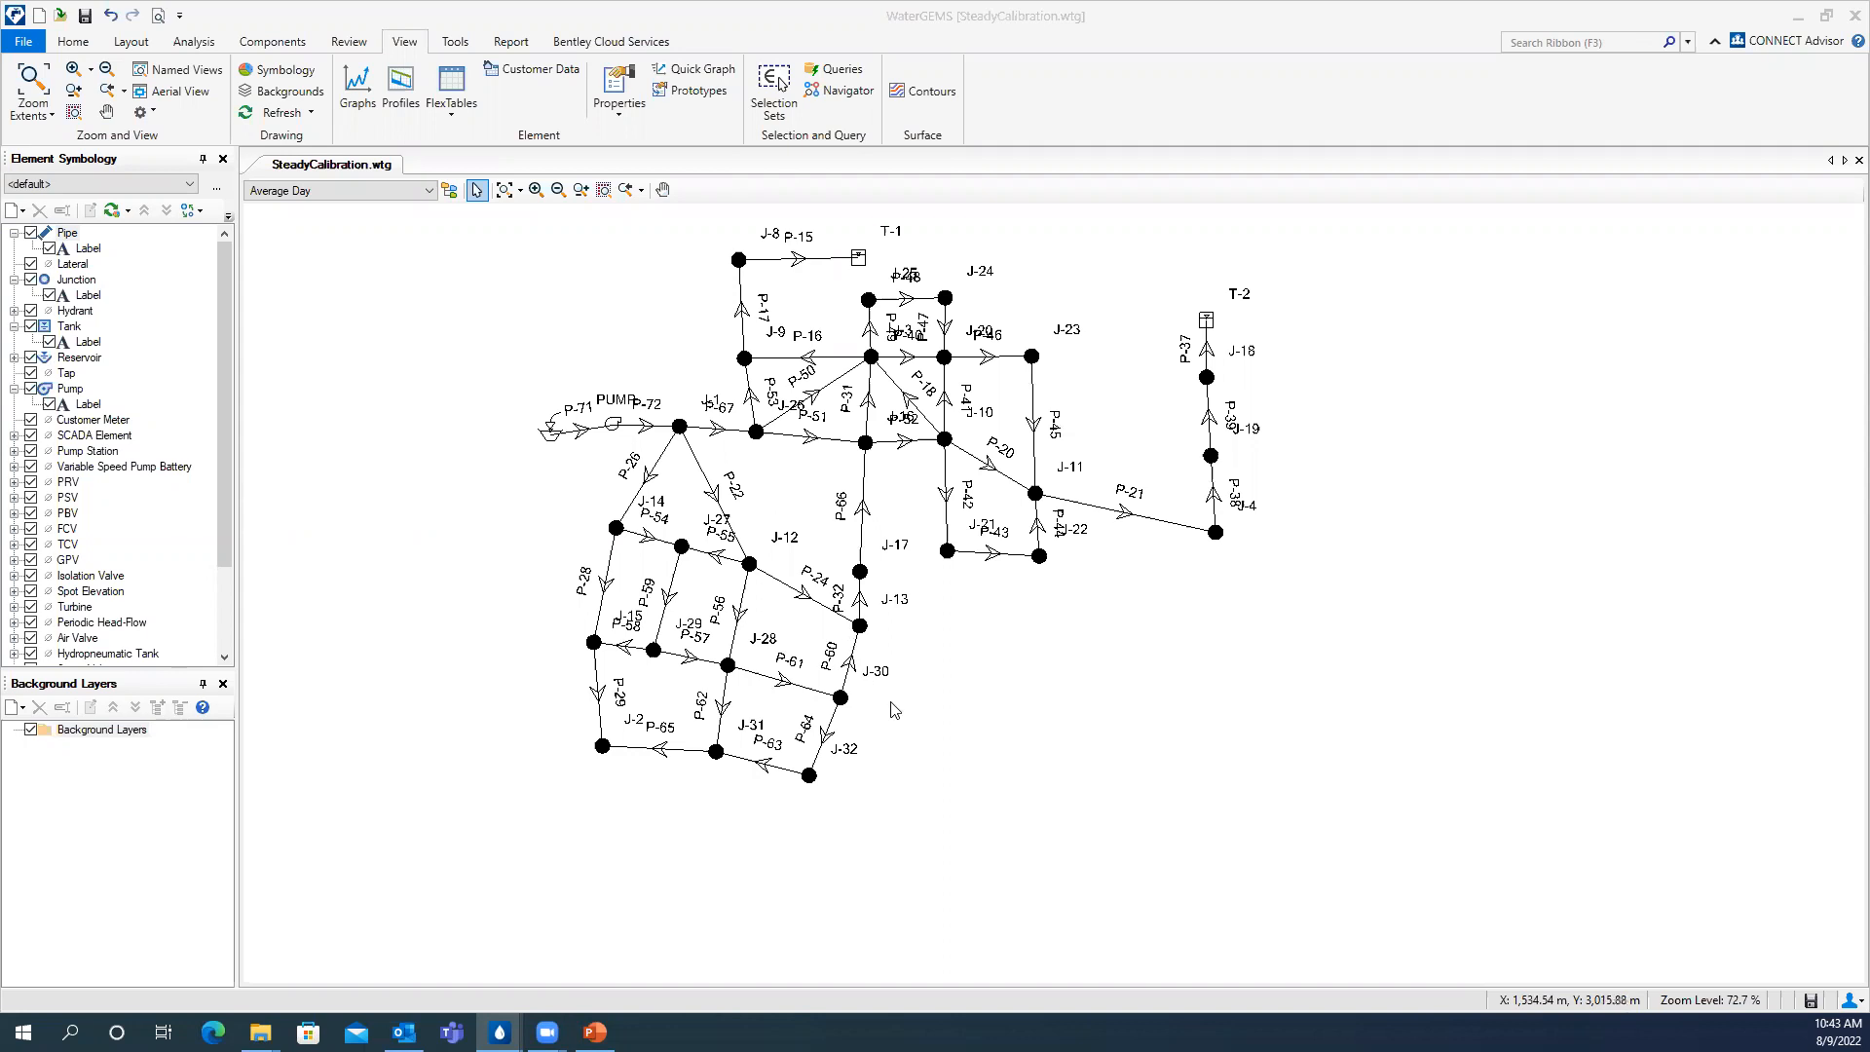
- Compute the Average Day scenario of the SteadyCalibration model and start a new profile
{"action": "left_click", "coordinate": [73, 41]}
{"action": "left_click", "coordinate": [180, 99]}
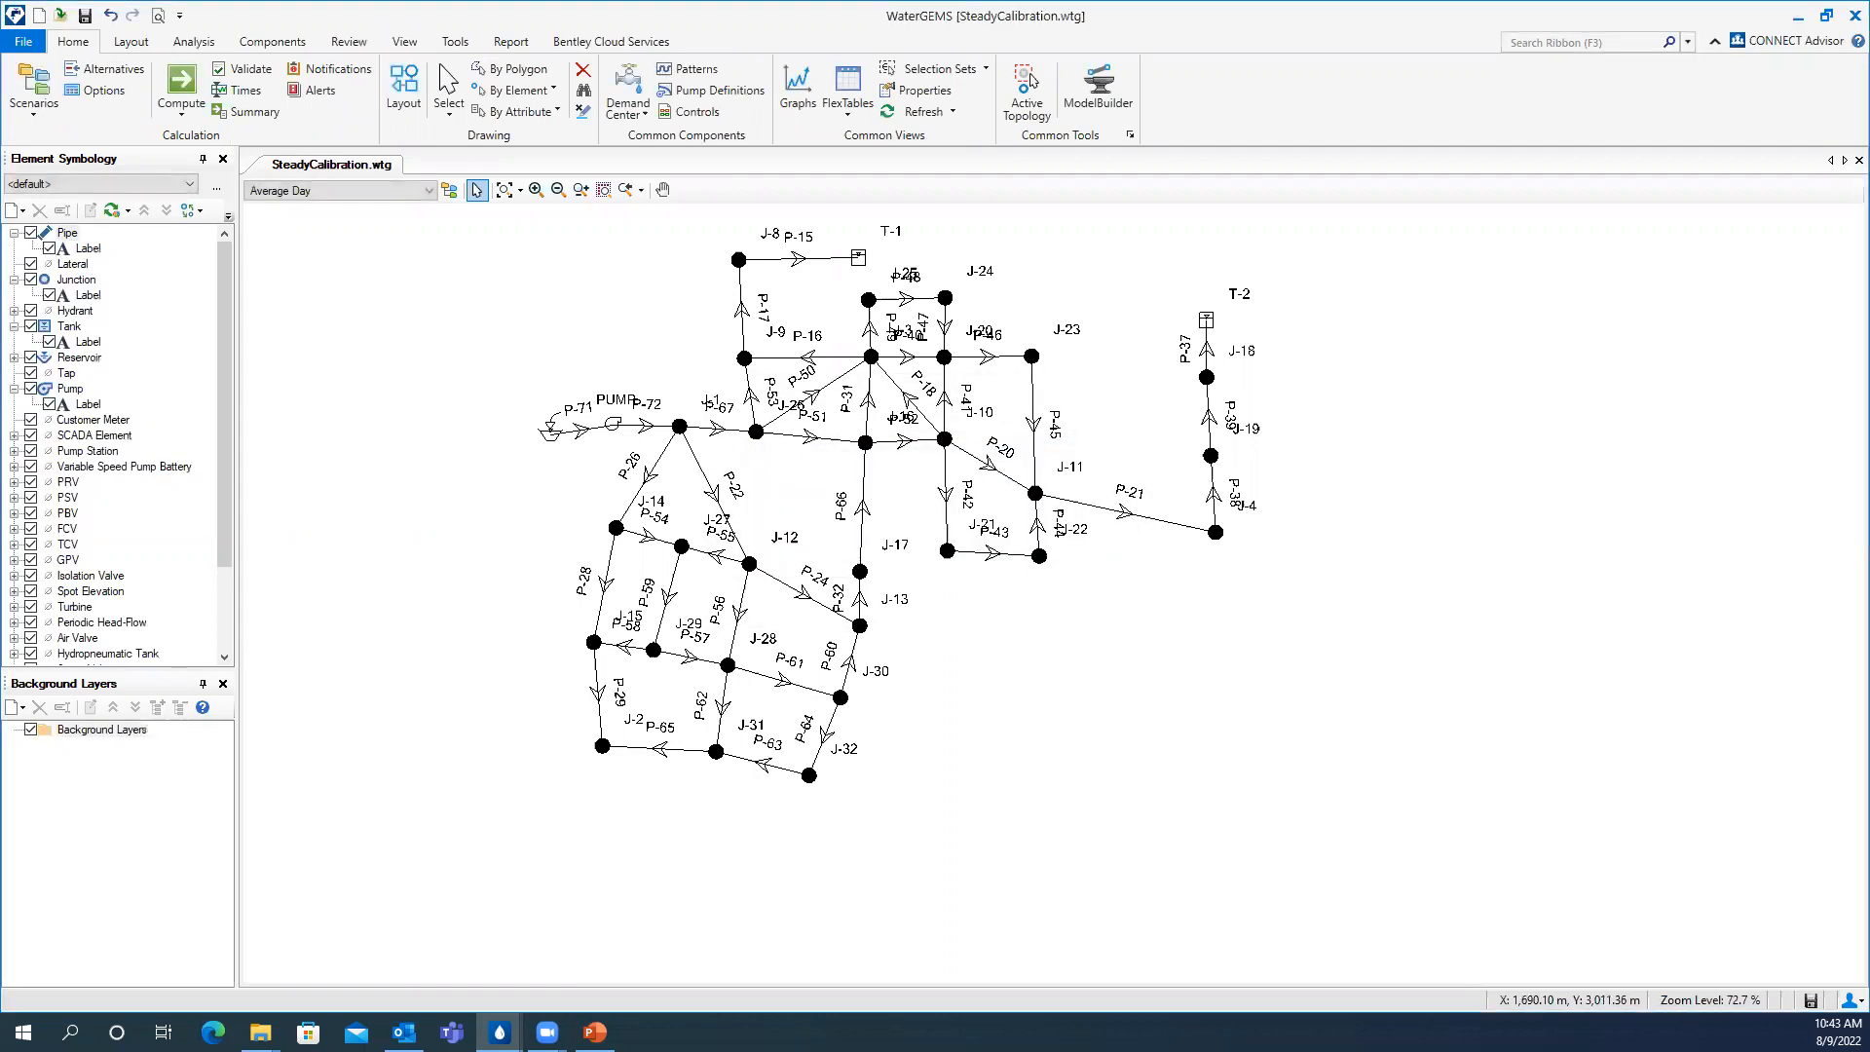
{"action": "left_click", "coordinate": [405, 44]}
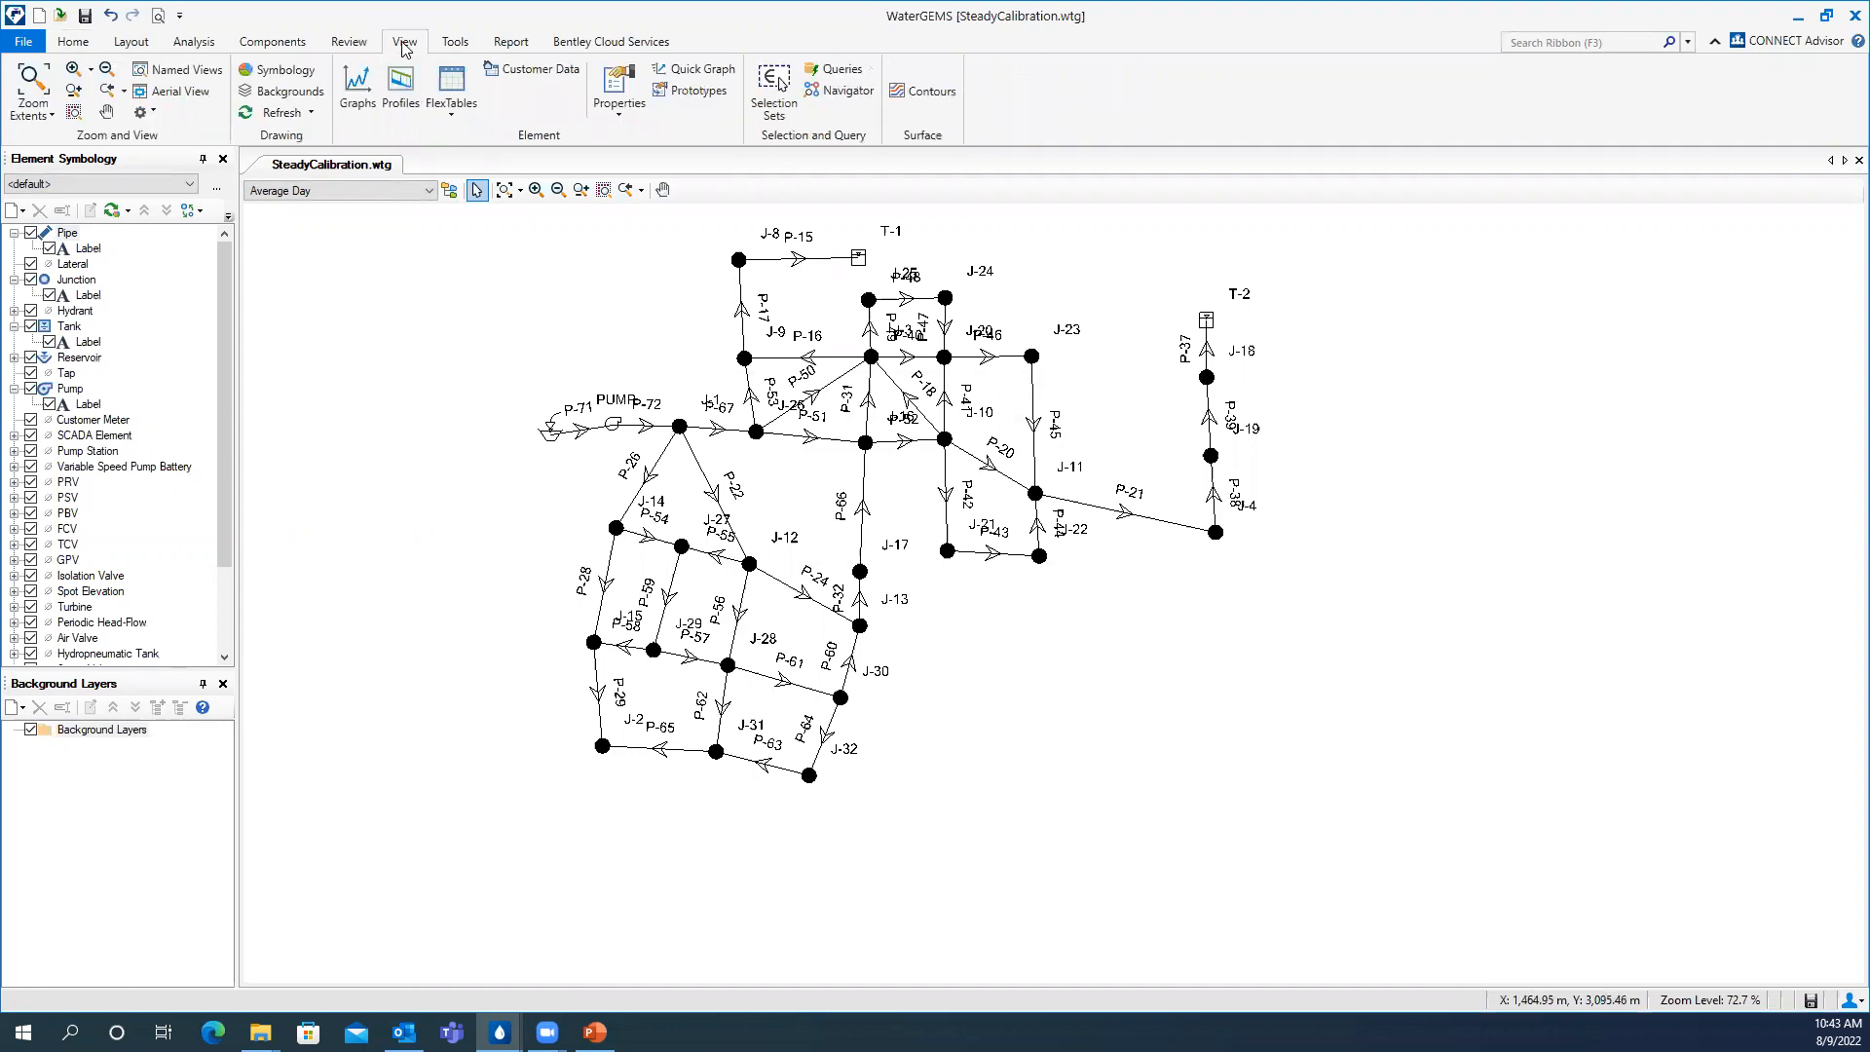
{"action": "left_click", "coordinate": [408, 121]}
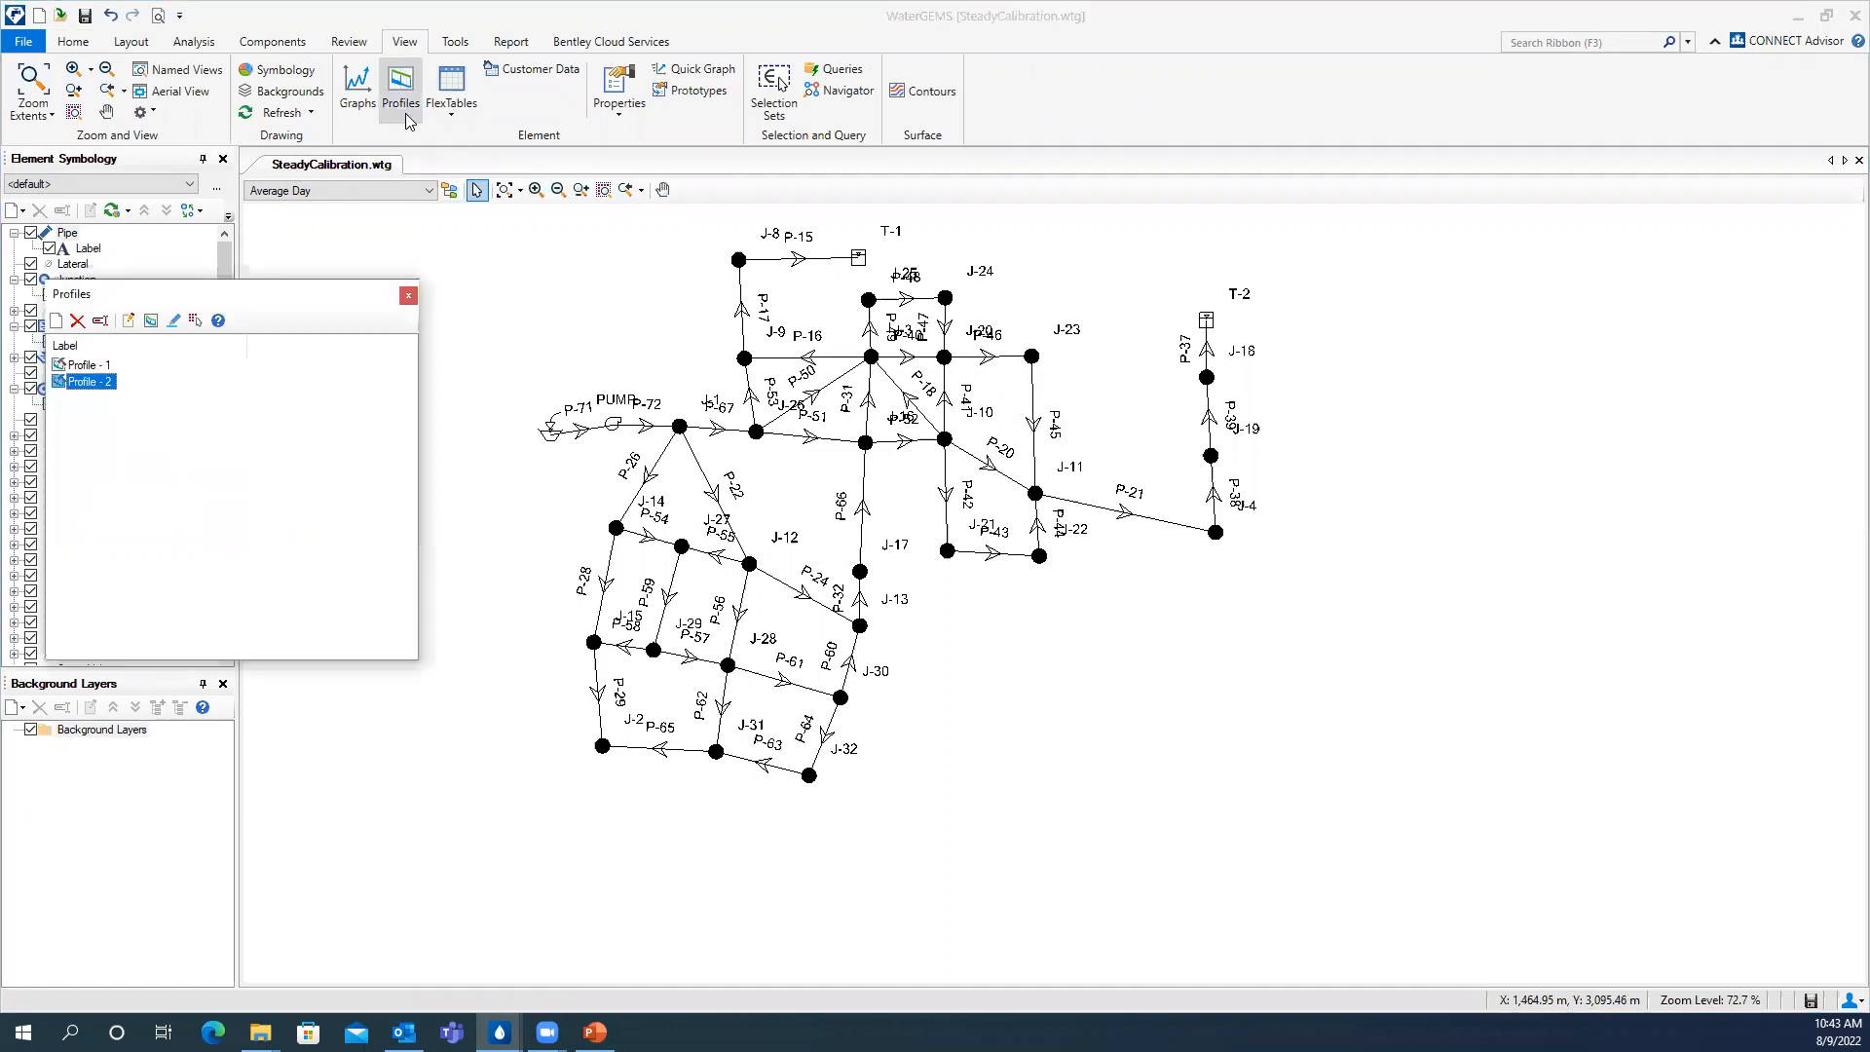
{"action": "left_click_drag", "start_coordinate": [325, 292], "coordinate": [405, 211]}
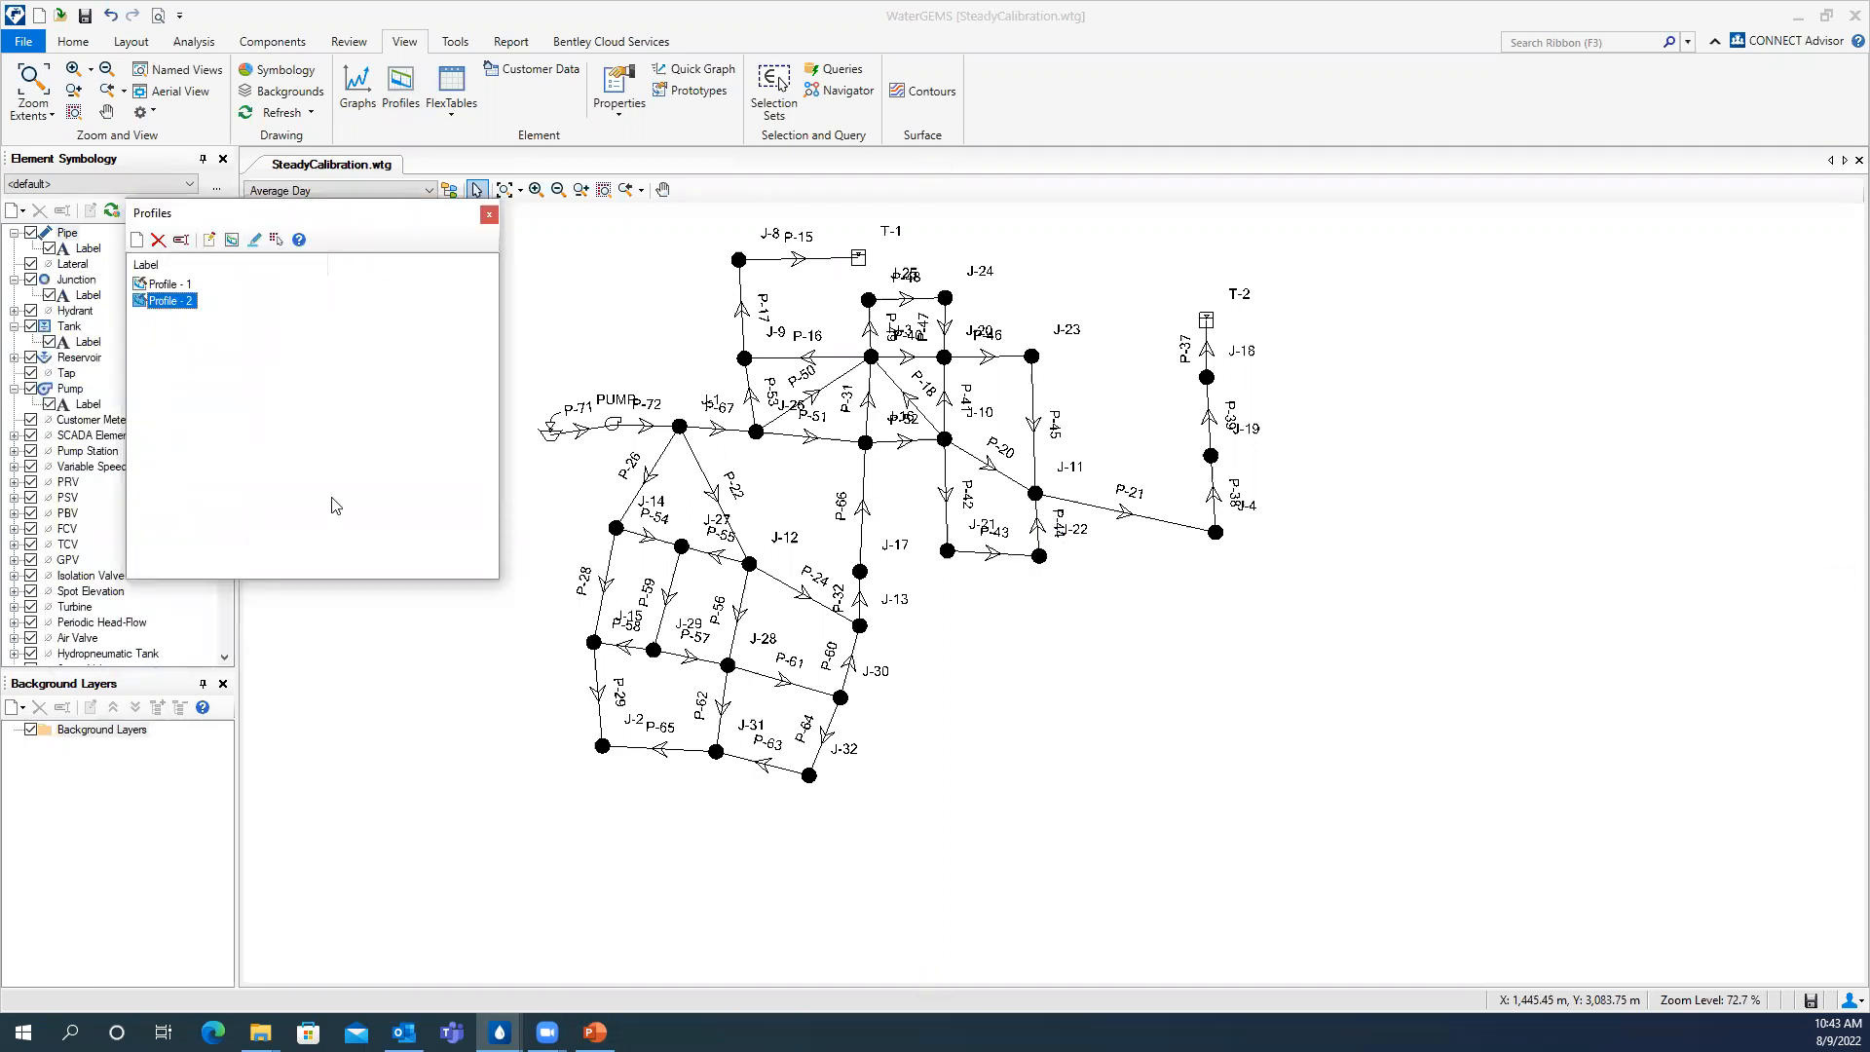
{"action": "left_click", "coordinate": [136, 243]}
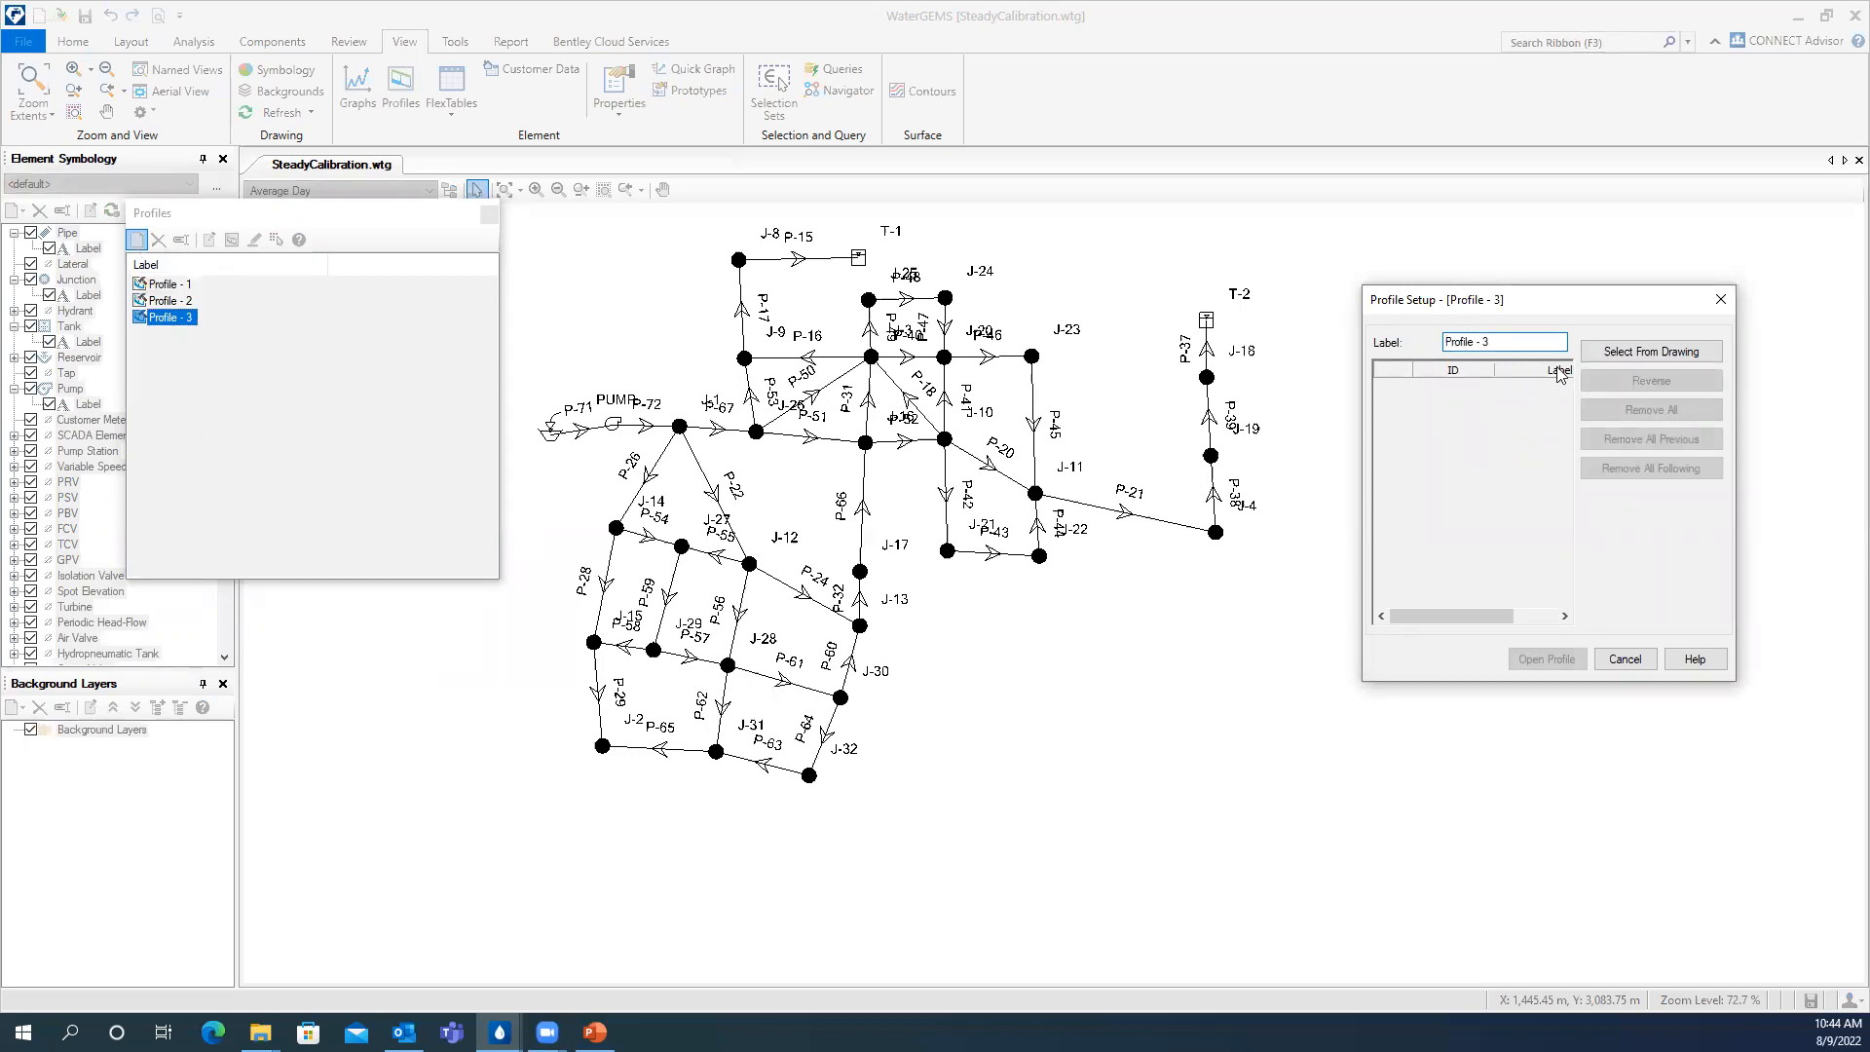
- Define the new profile's path in the drawing from reservoir R-1 through the pump to tank T-2
{"action": "left_click", "coordinate": [1664, 358]}
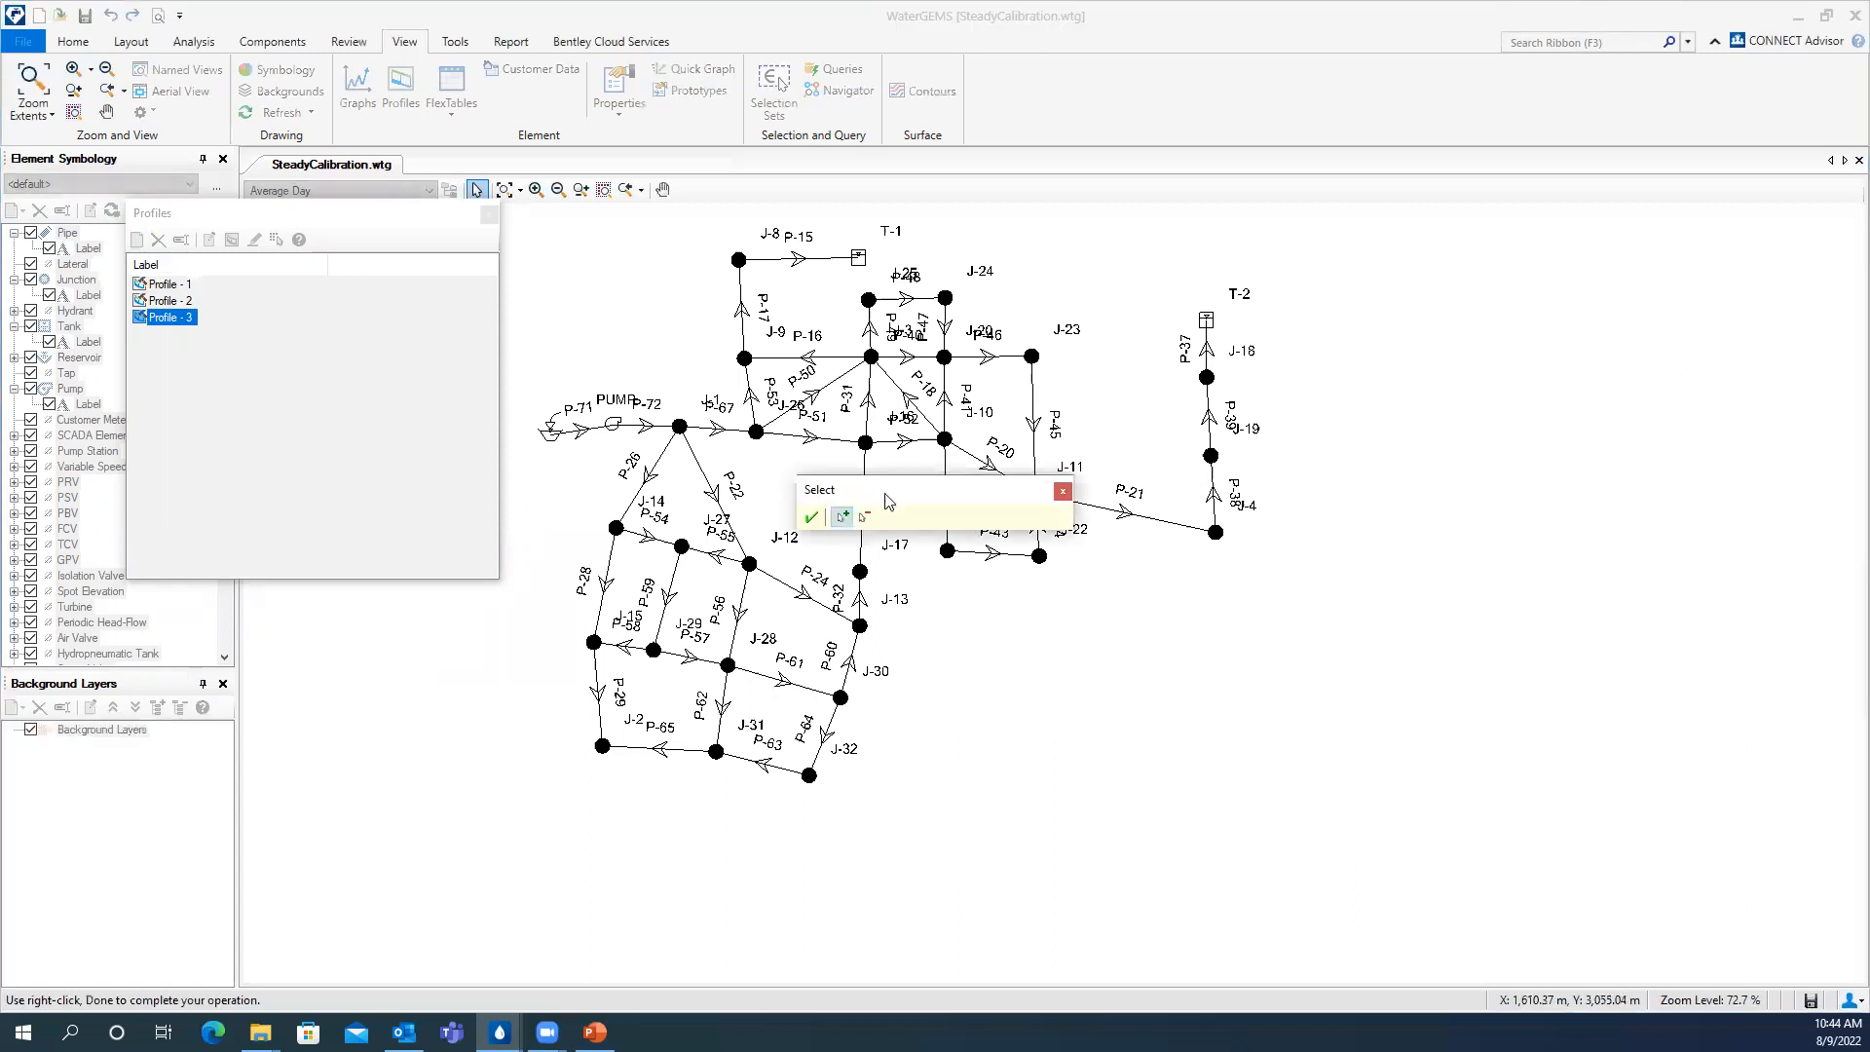
{"action": "left_click_drag", "start_coordinate": [898, 494], "coordinate": [1090, 697]}
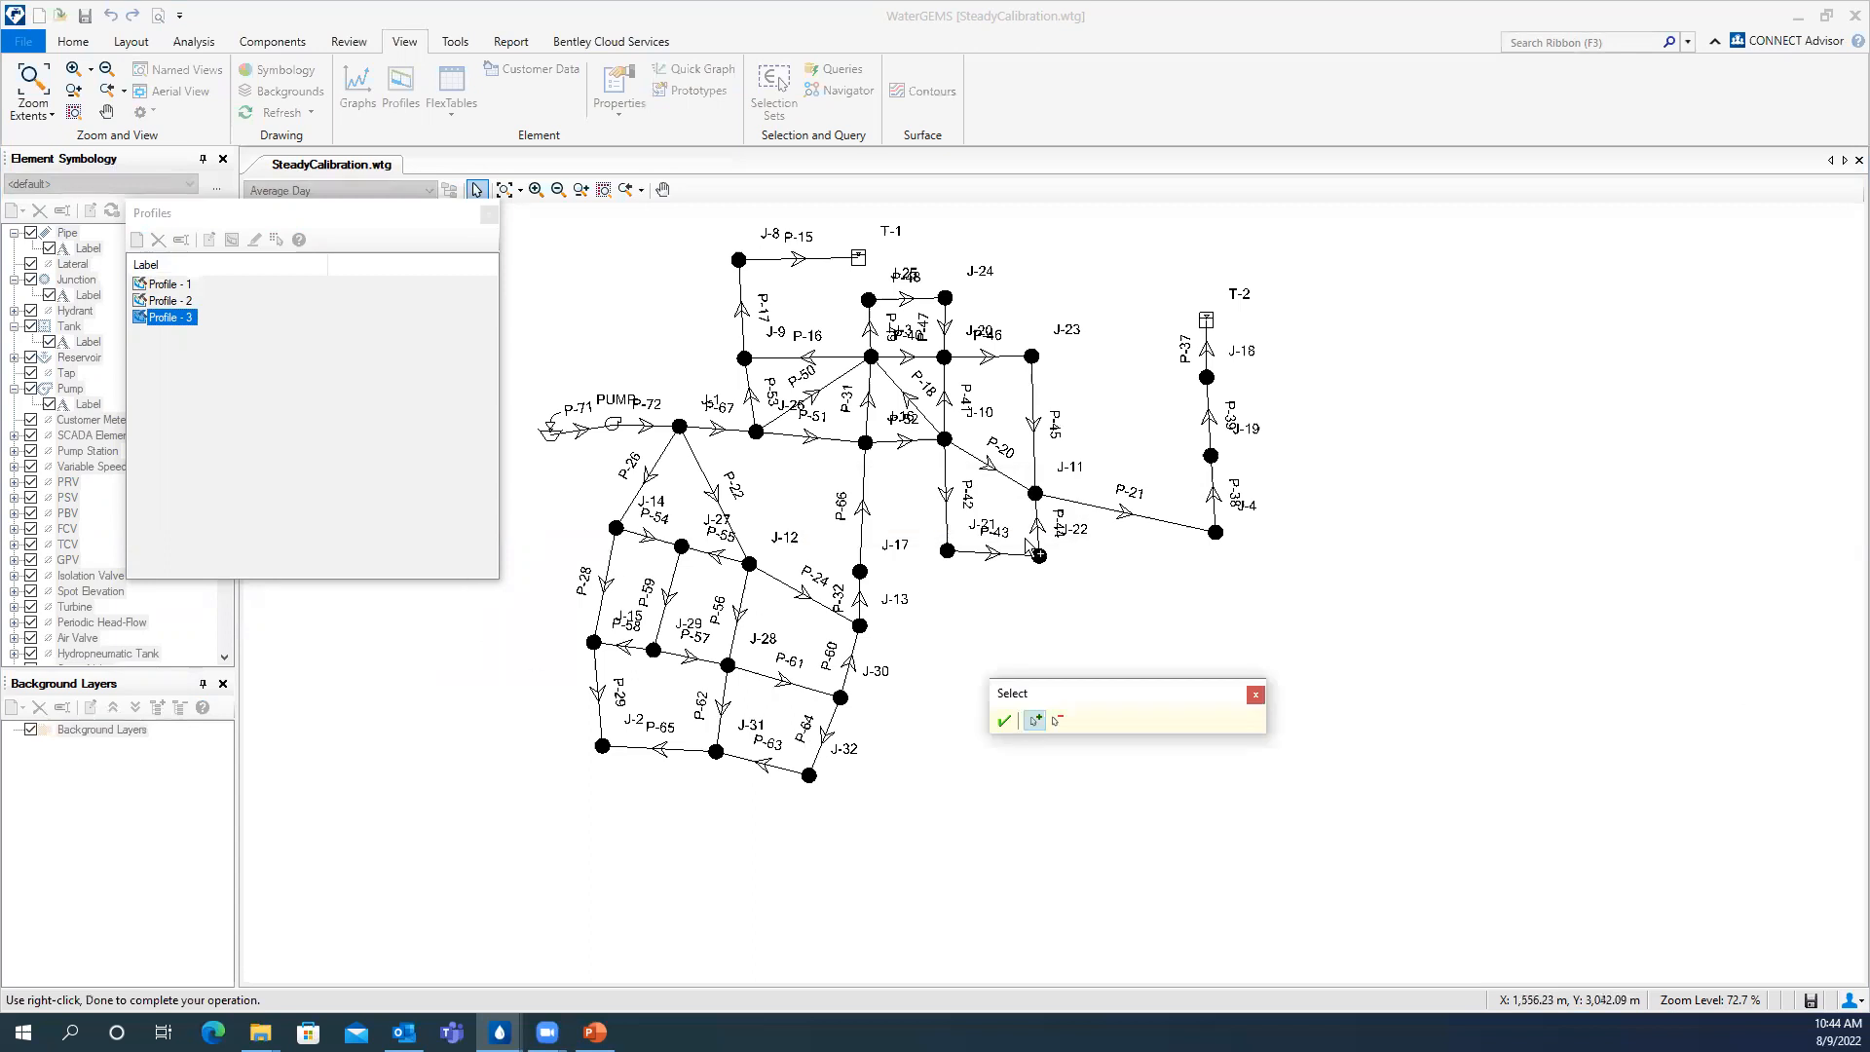
{"action": "left_click", "coordinate": [551, 432]}
{"action": "left_click", "coordinate": [1207, 320]}
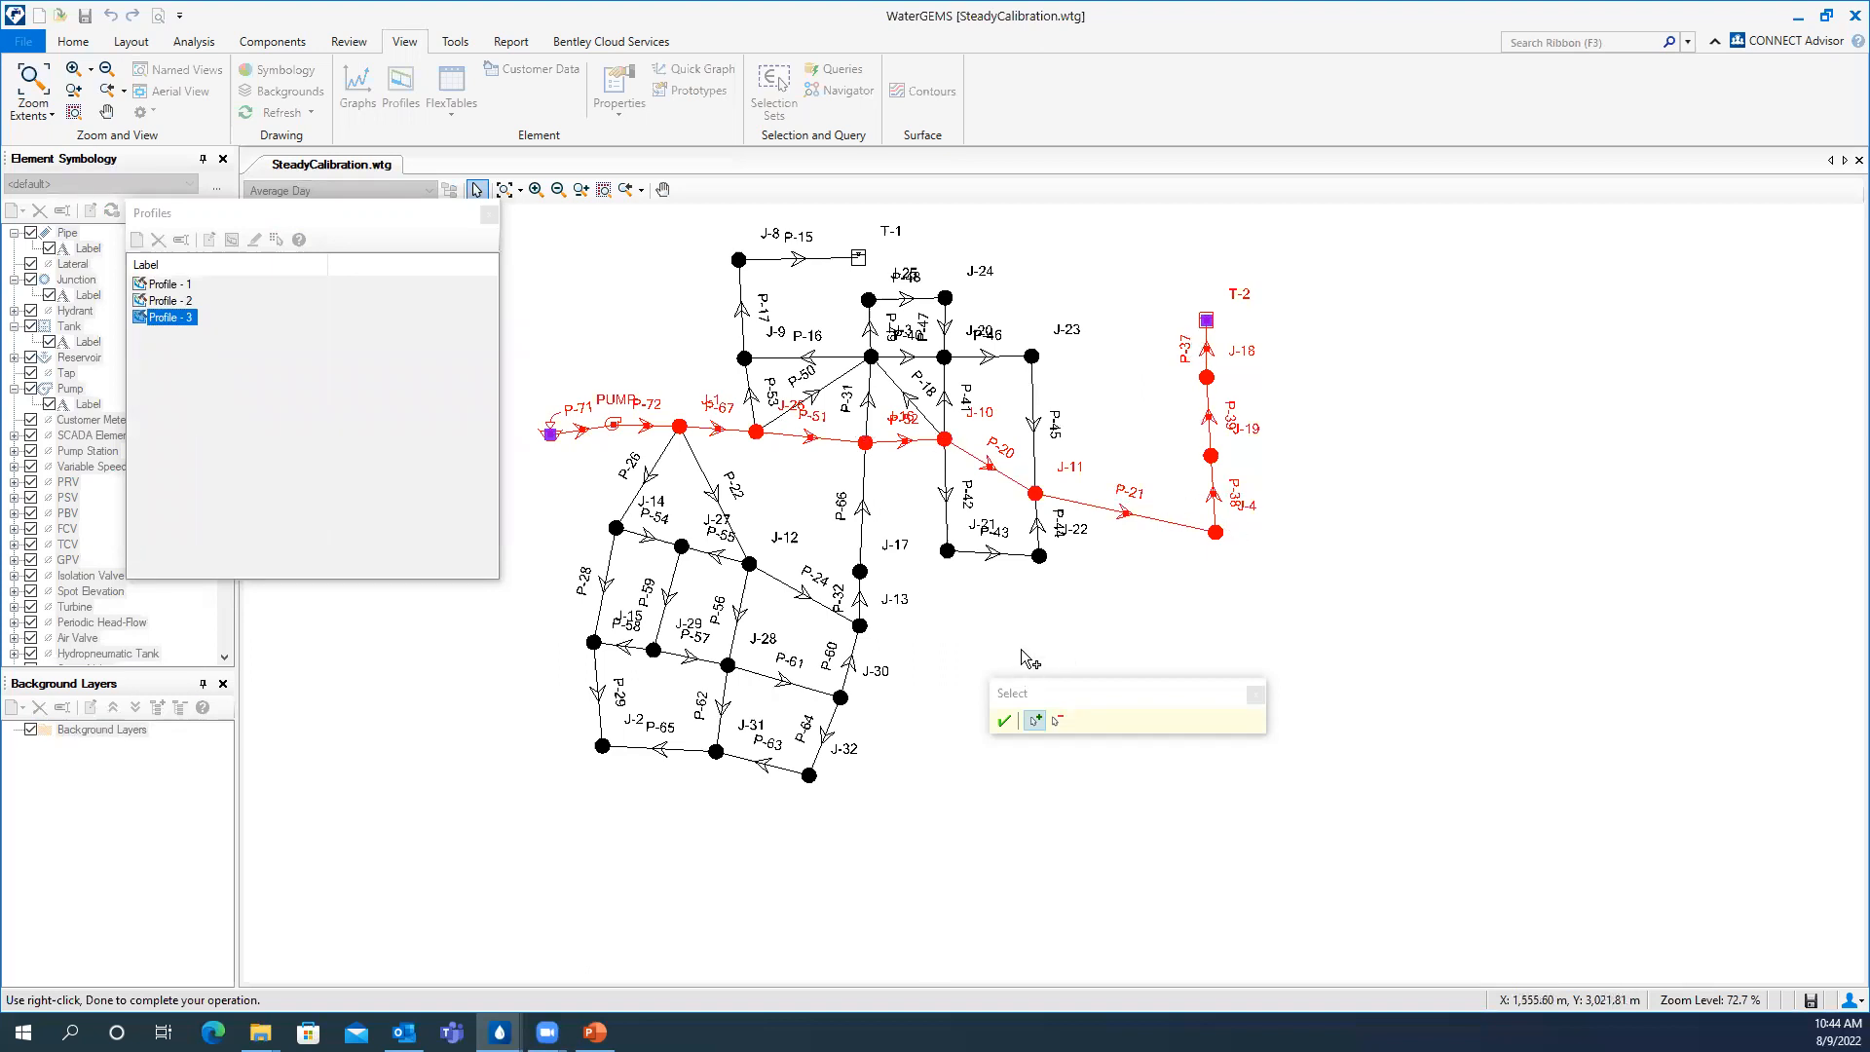
{"action": "left_click", "coordinate": [1004, 722]}
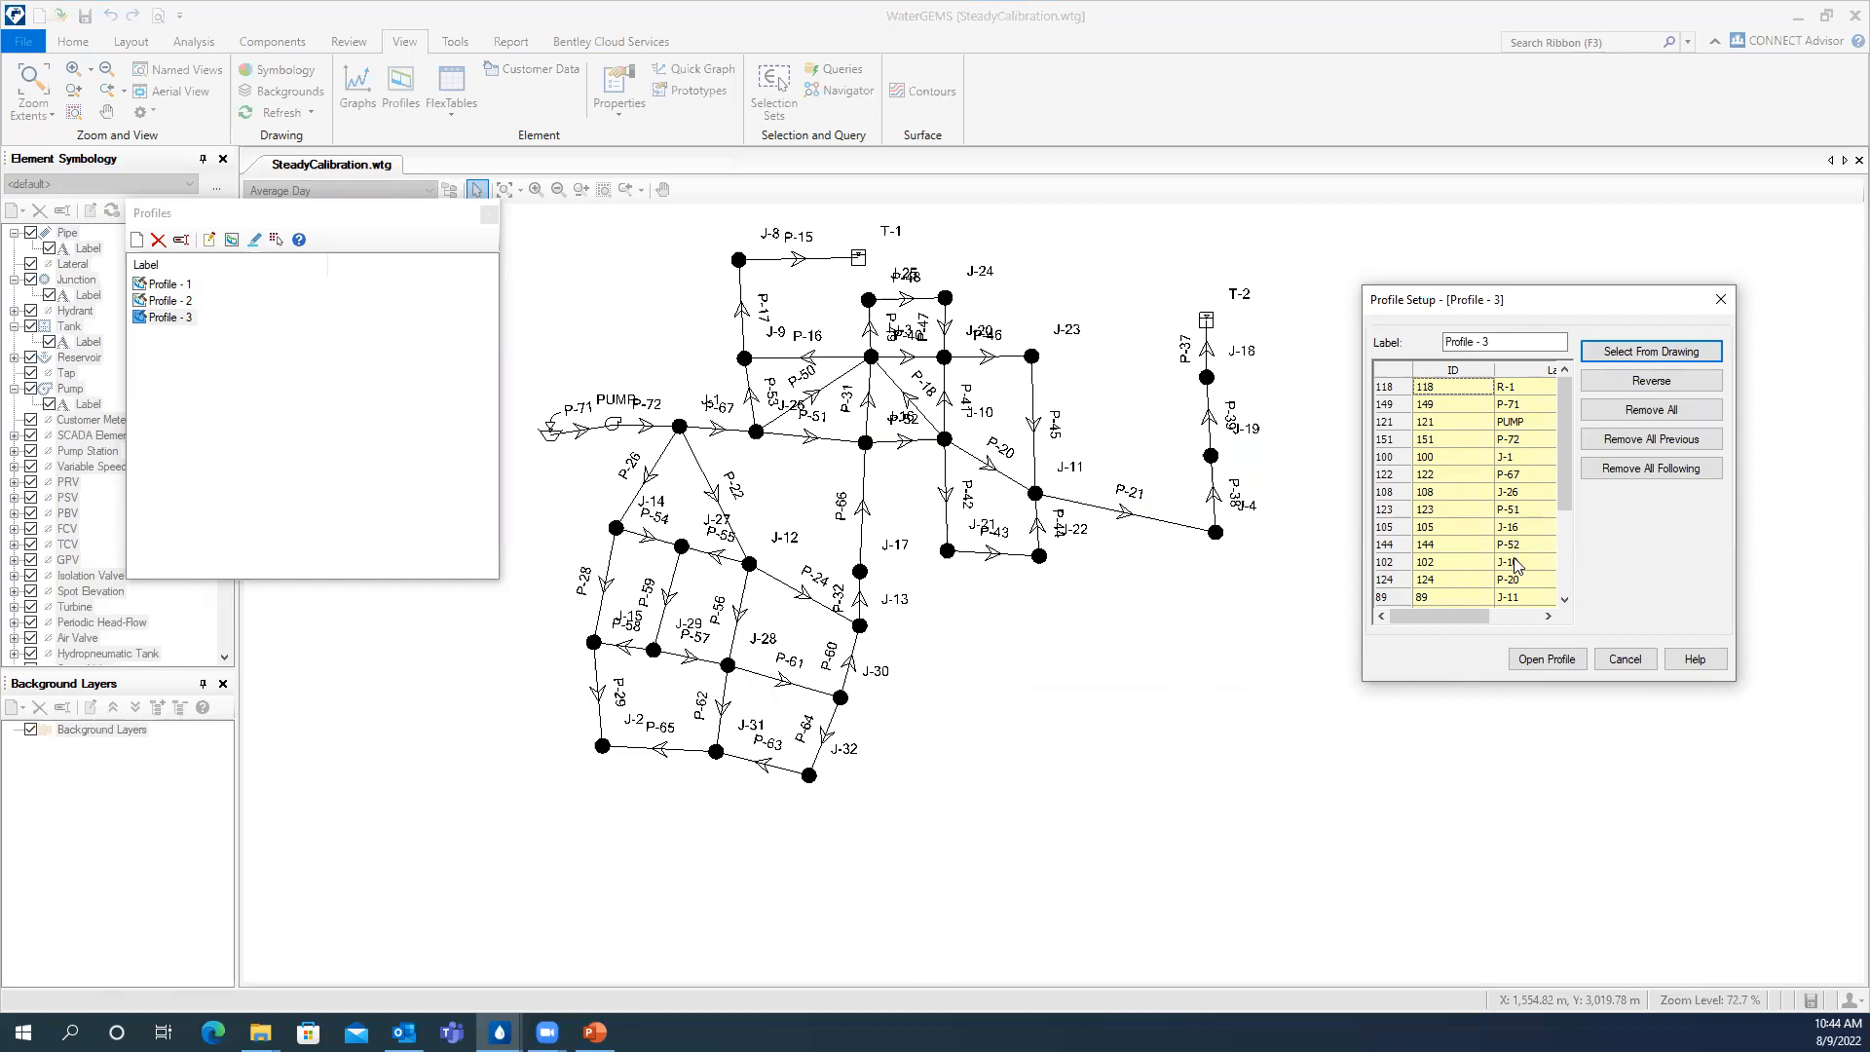
- Open the R-1 to T-2 profile plotting hydraulic grade and elevation for Average Day, and look over its chart options
{"action": "mouse_move", "coordinate": [1564, 454]}
{"action": "left_mouse_down"}
{"action": "mouse_move", "coordinate": [1560, 552]}
{"action": "mouse_move", "coordinate": [1558, 471]}
{"action": "left_mouse_up"}
{"action": "left_click", "coordinate": [1546, 659]}
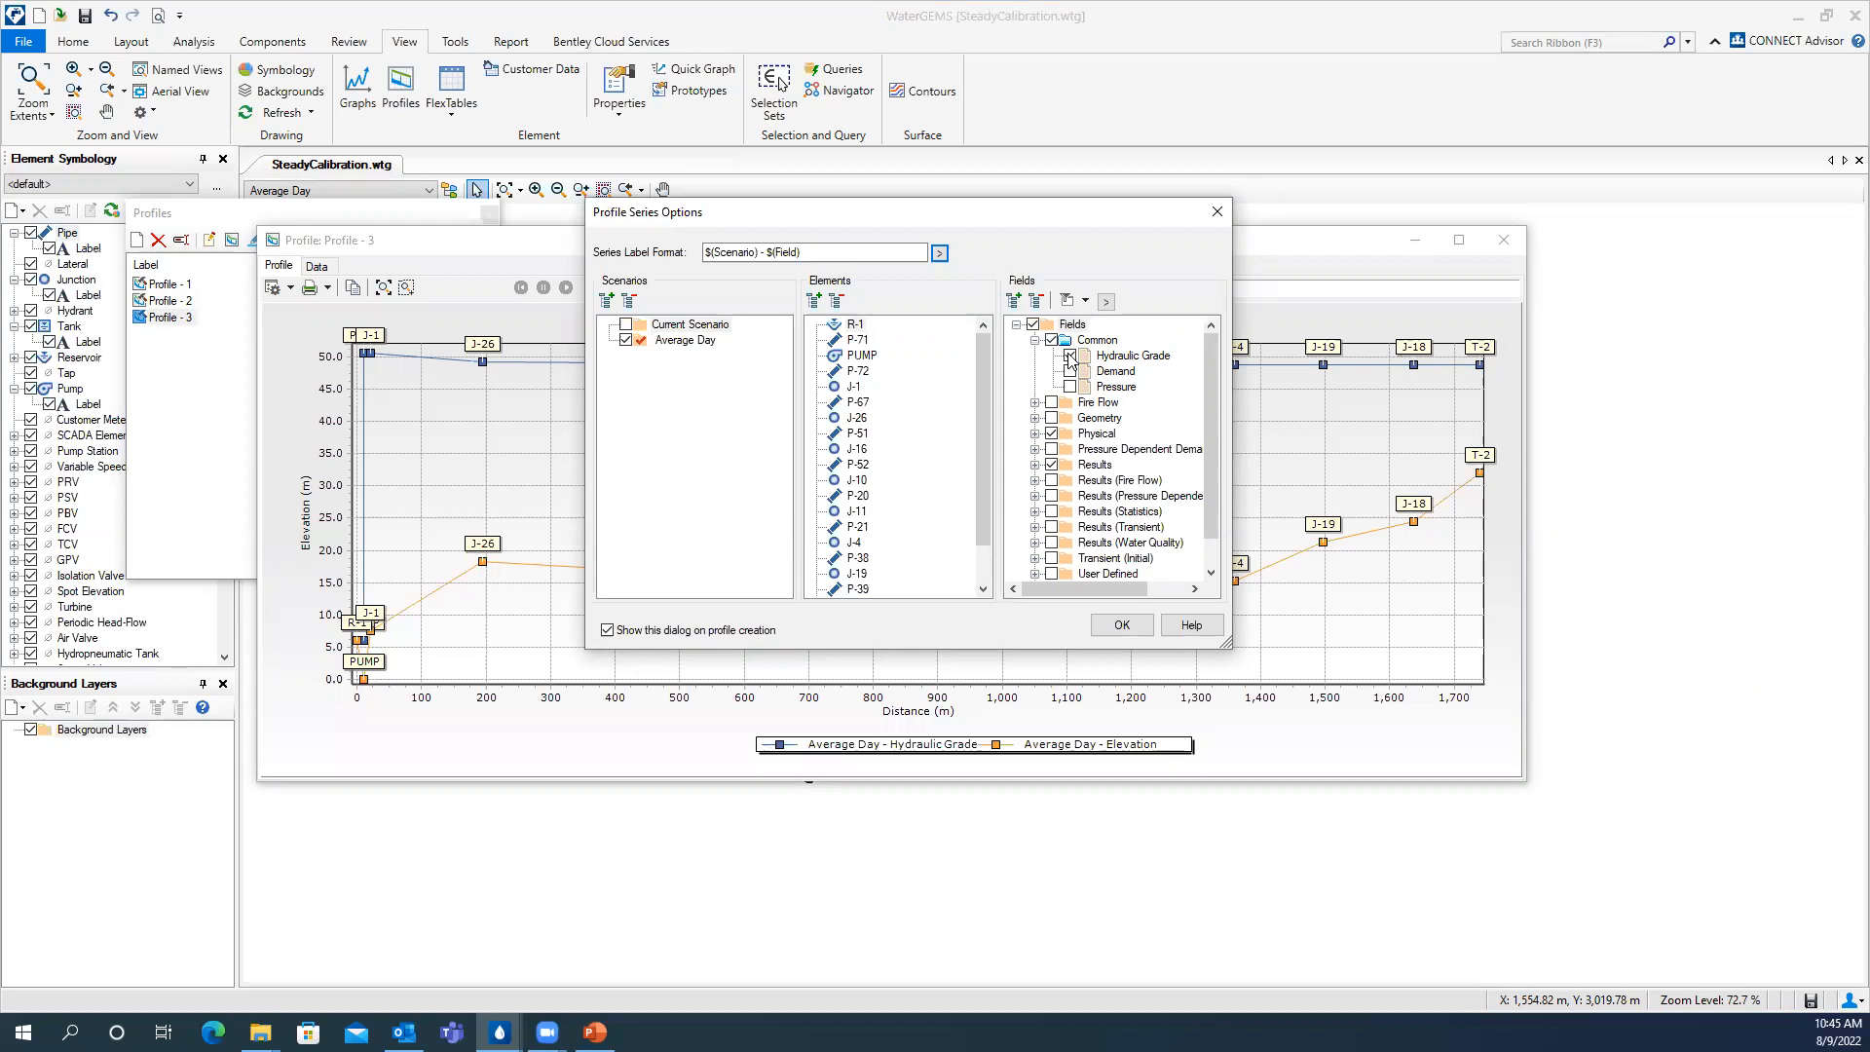
{"action": "left_click", "coordinate": [1121, 625]}
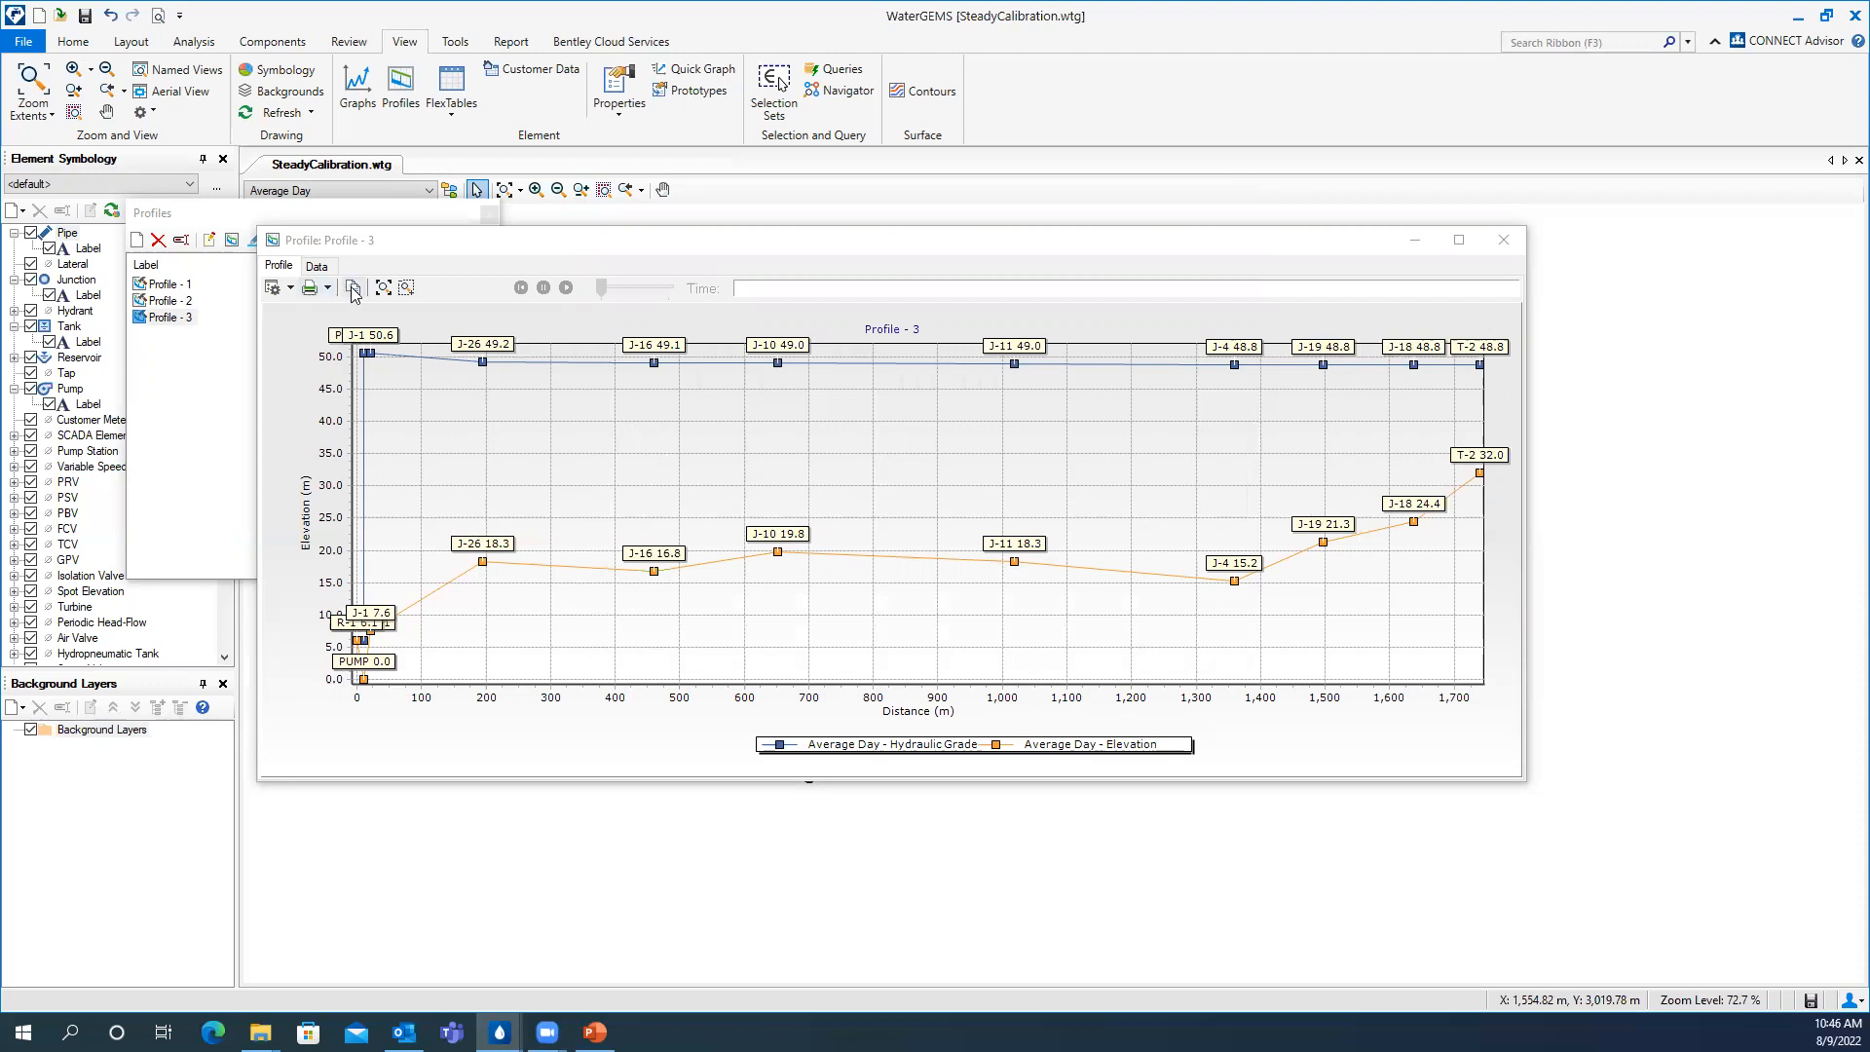
{"action": "left_click", "coordinate": [289, 288]}
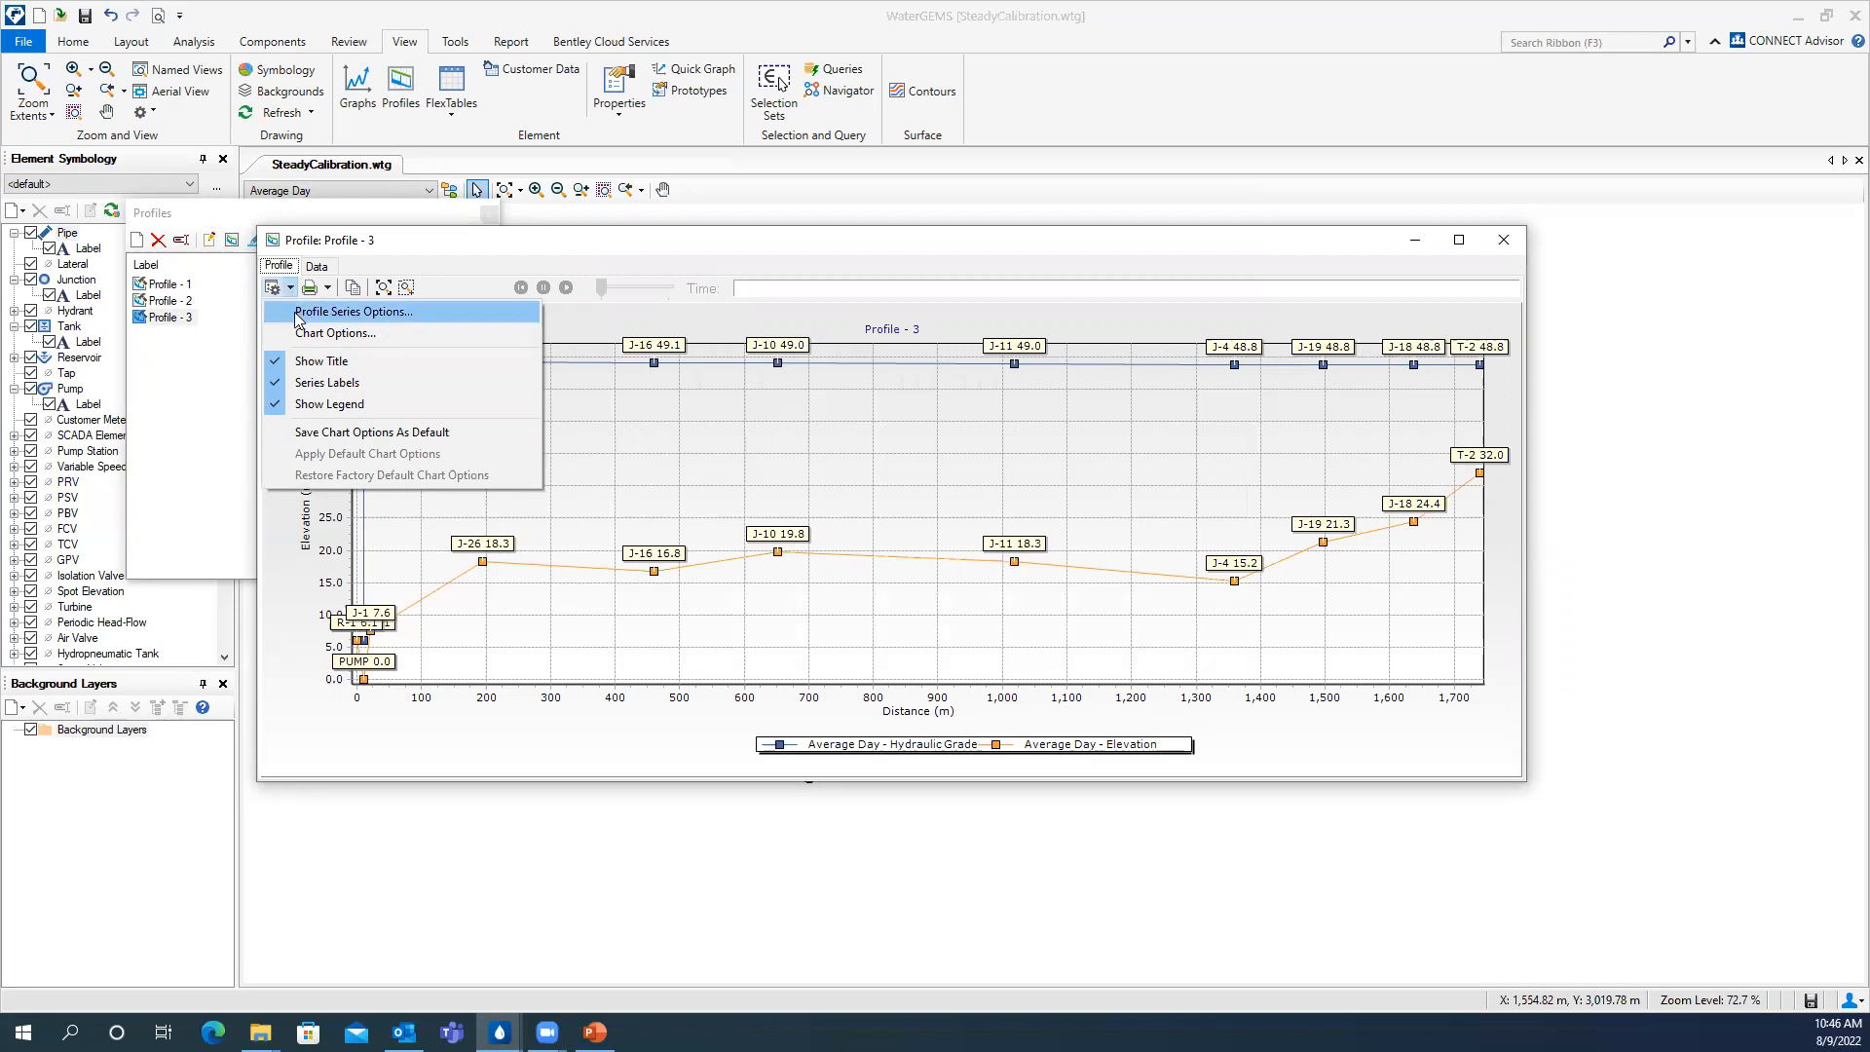
{"action": "left_click", "coordinate": [278, 538]}
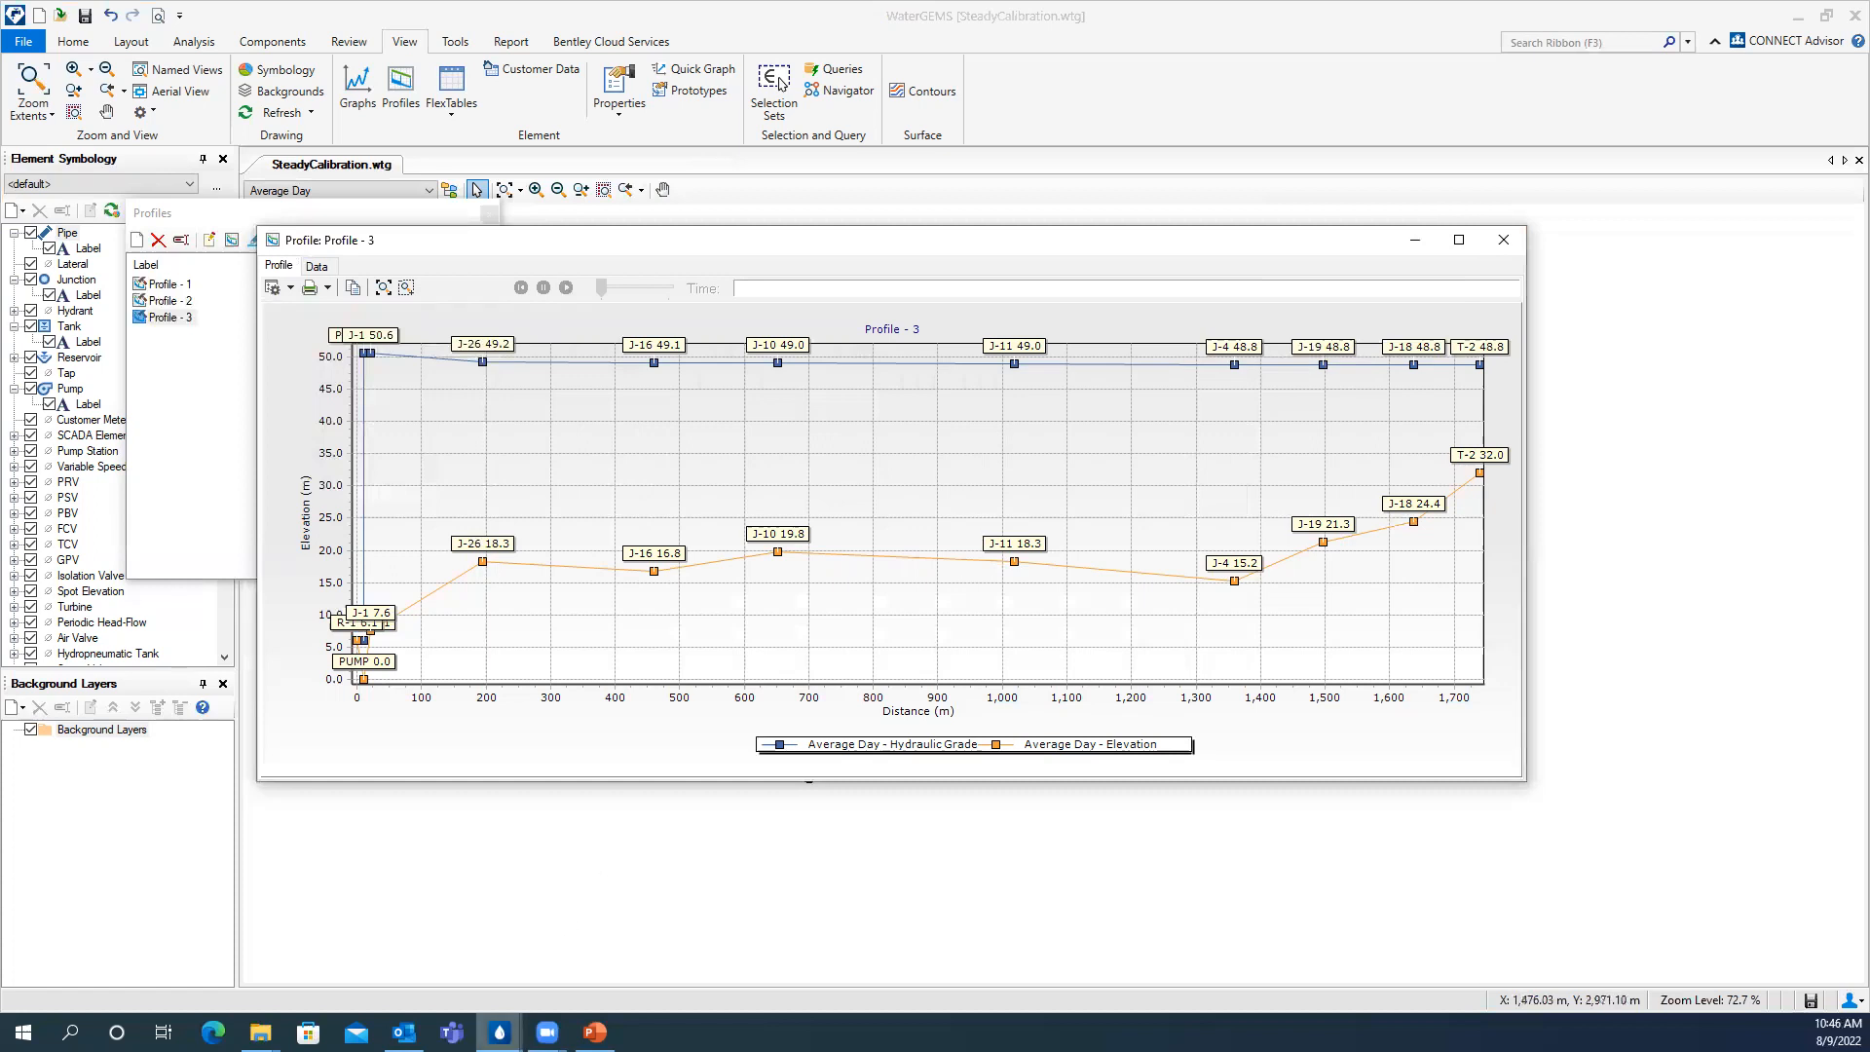
- Switch to the EPSSolution model and review its Diurnal hydraulic demand pattern
{"action": "left_click", "coordinate": [499, 1031]}
{"action": "left_click", "coordinate": [499, 940]}
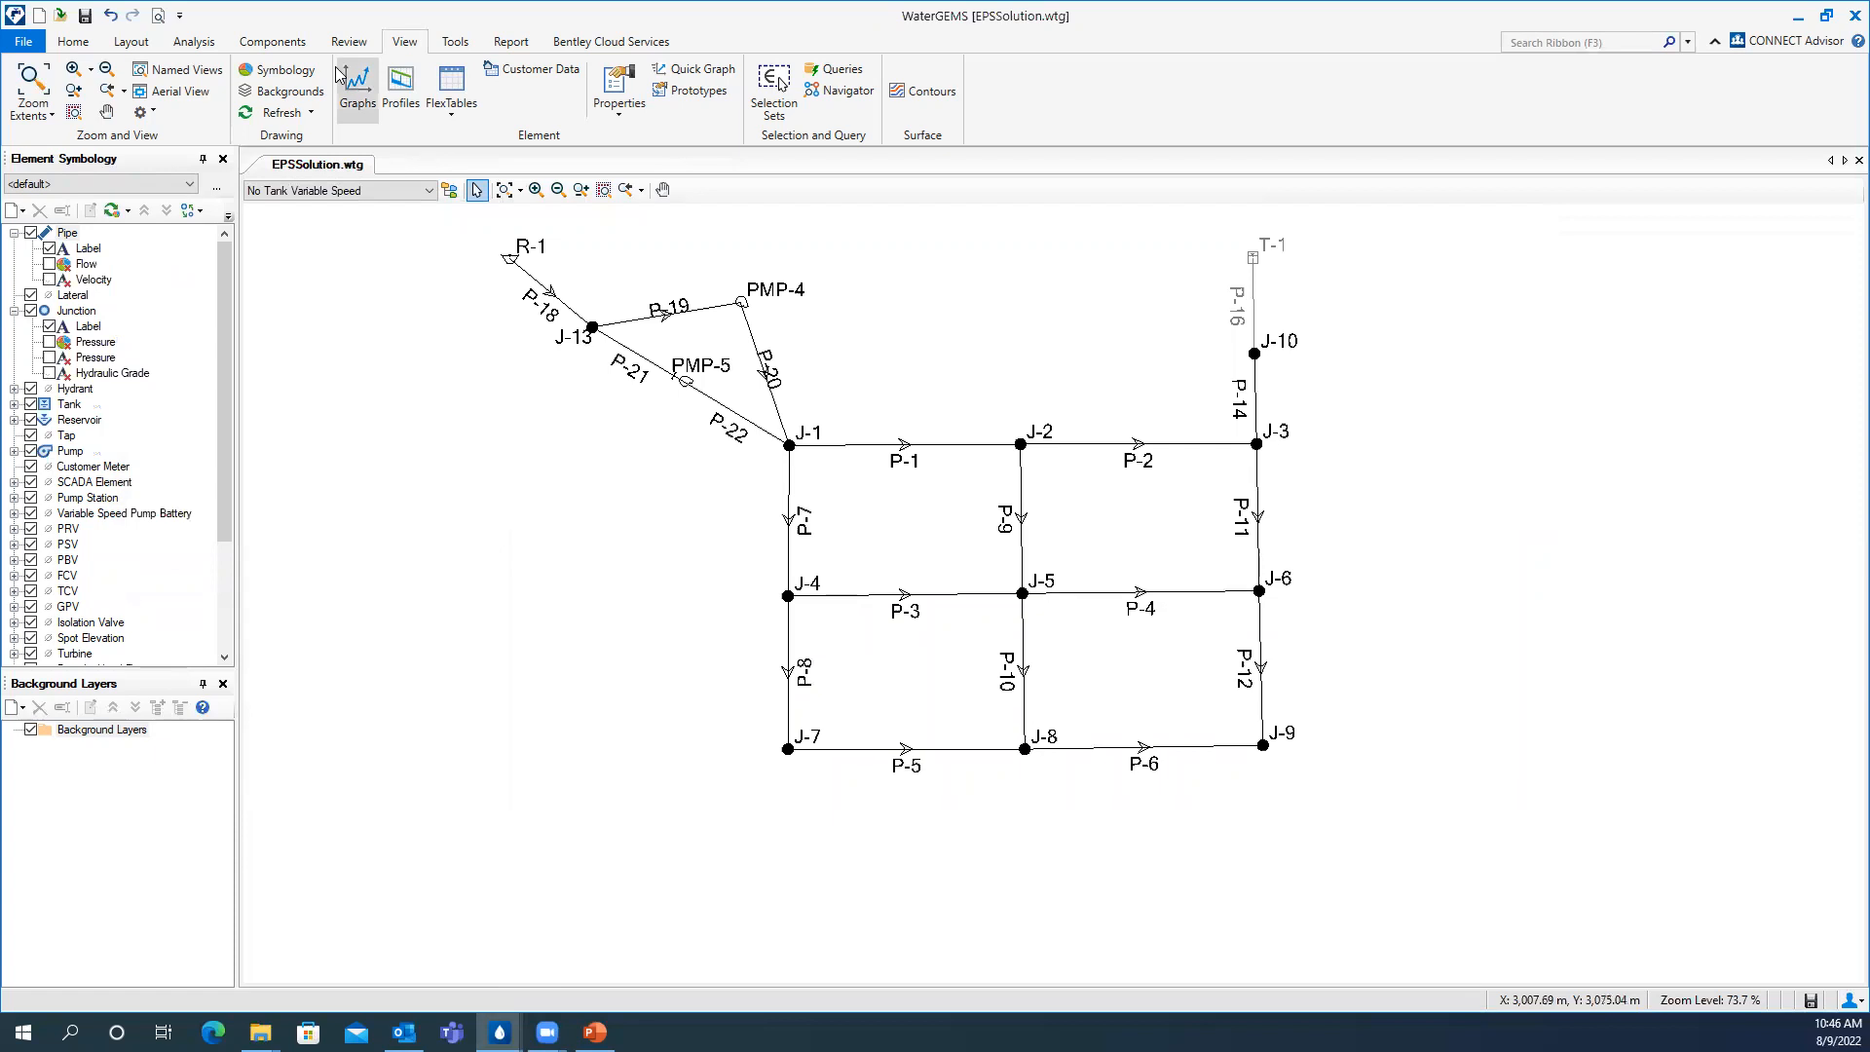
{"action": "left_click", "coordinate": [73, 40]}
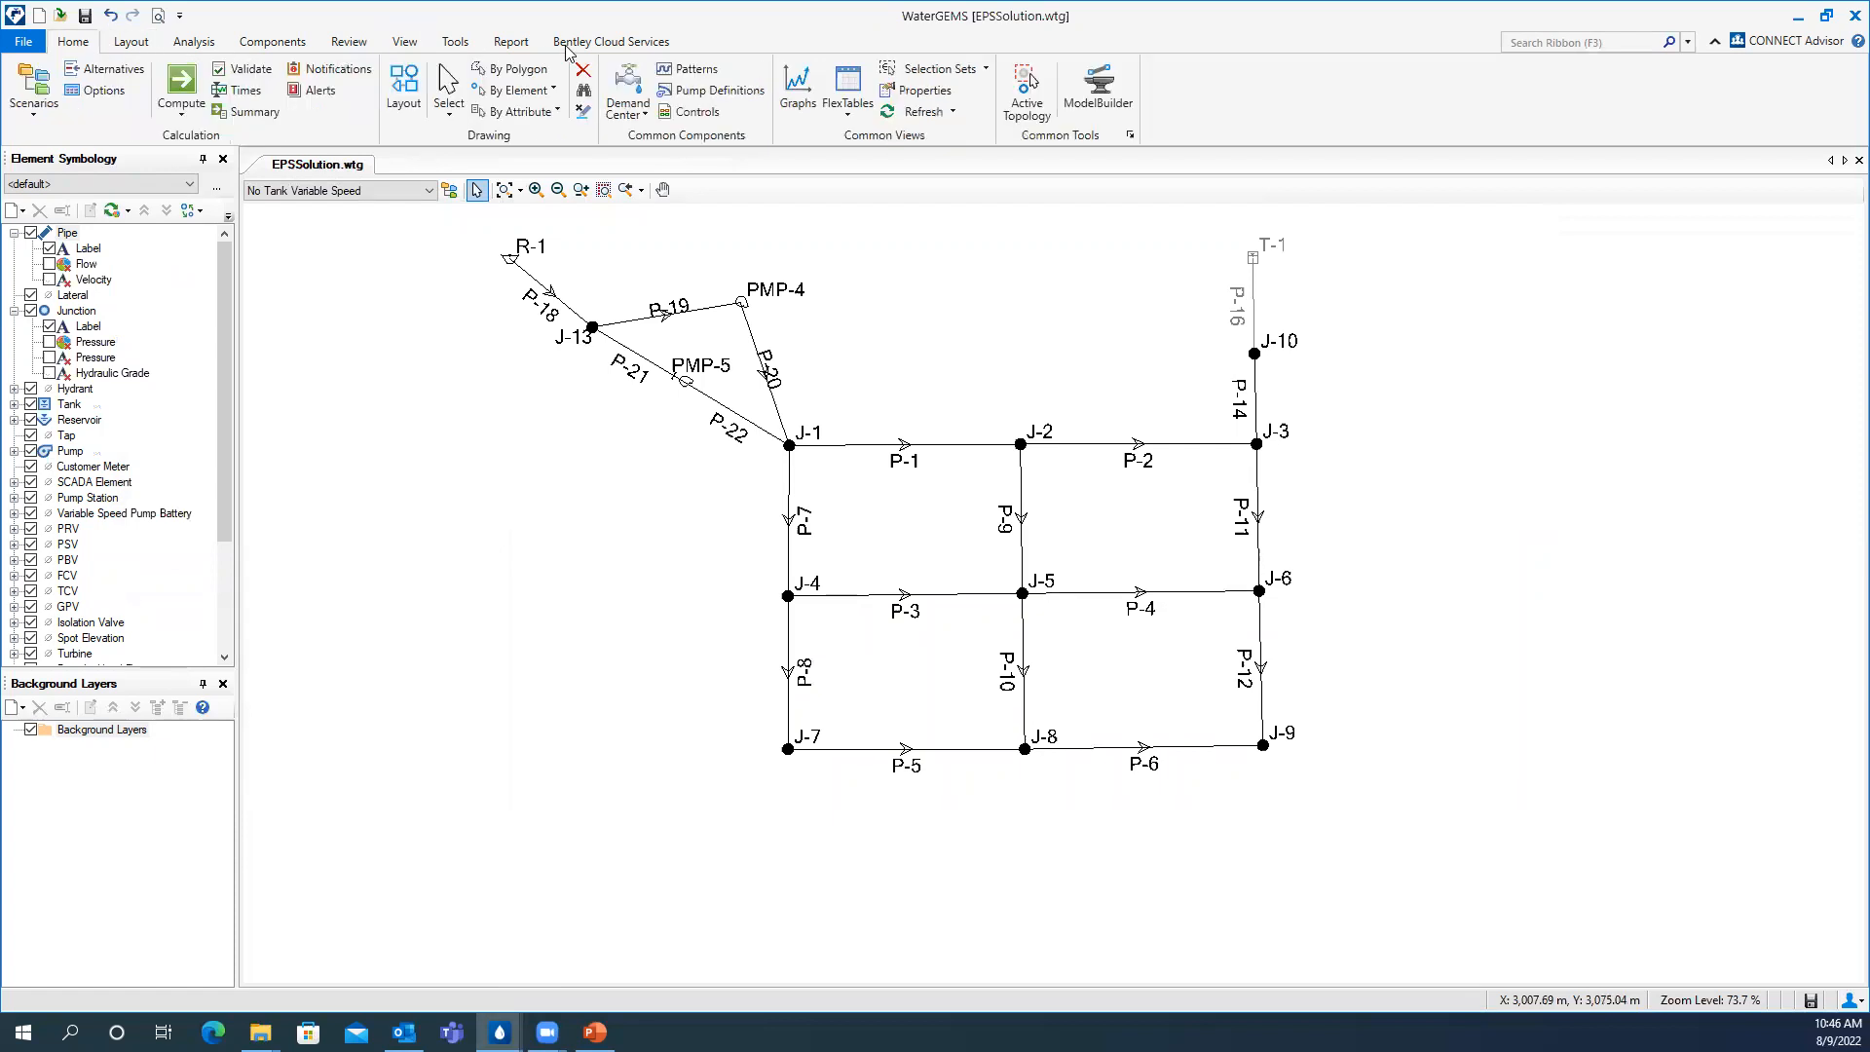
{"action": "left_click", "coordinate": [696, 67]}
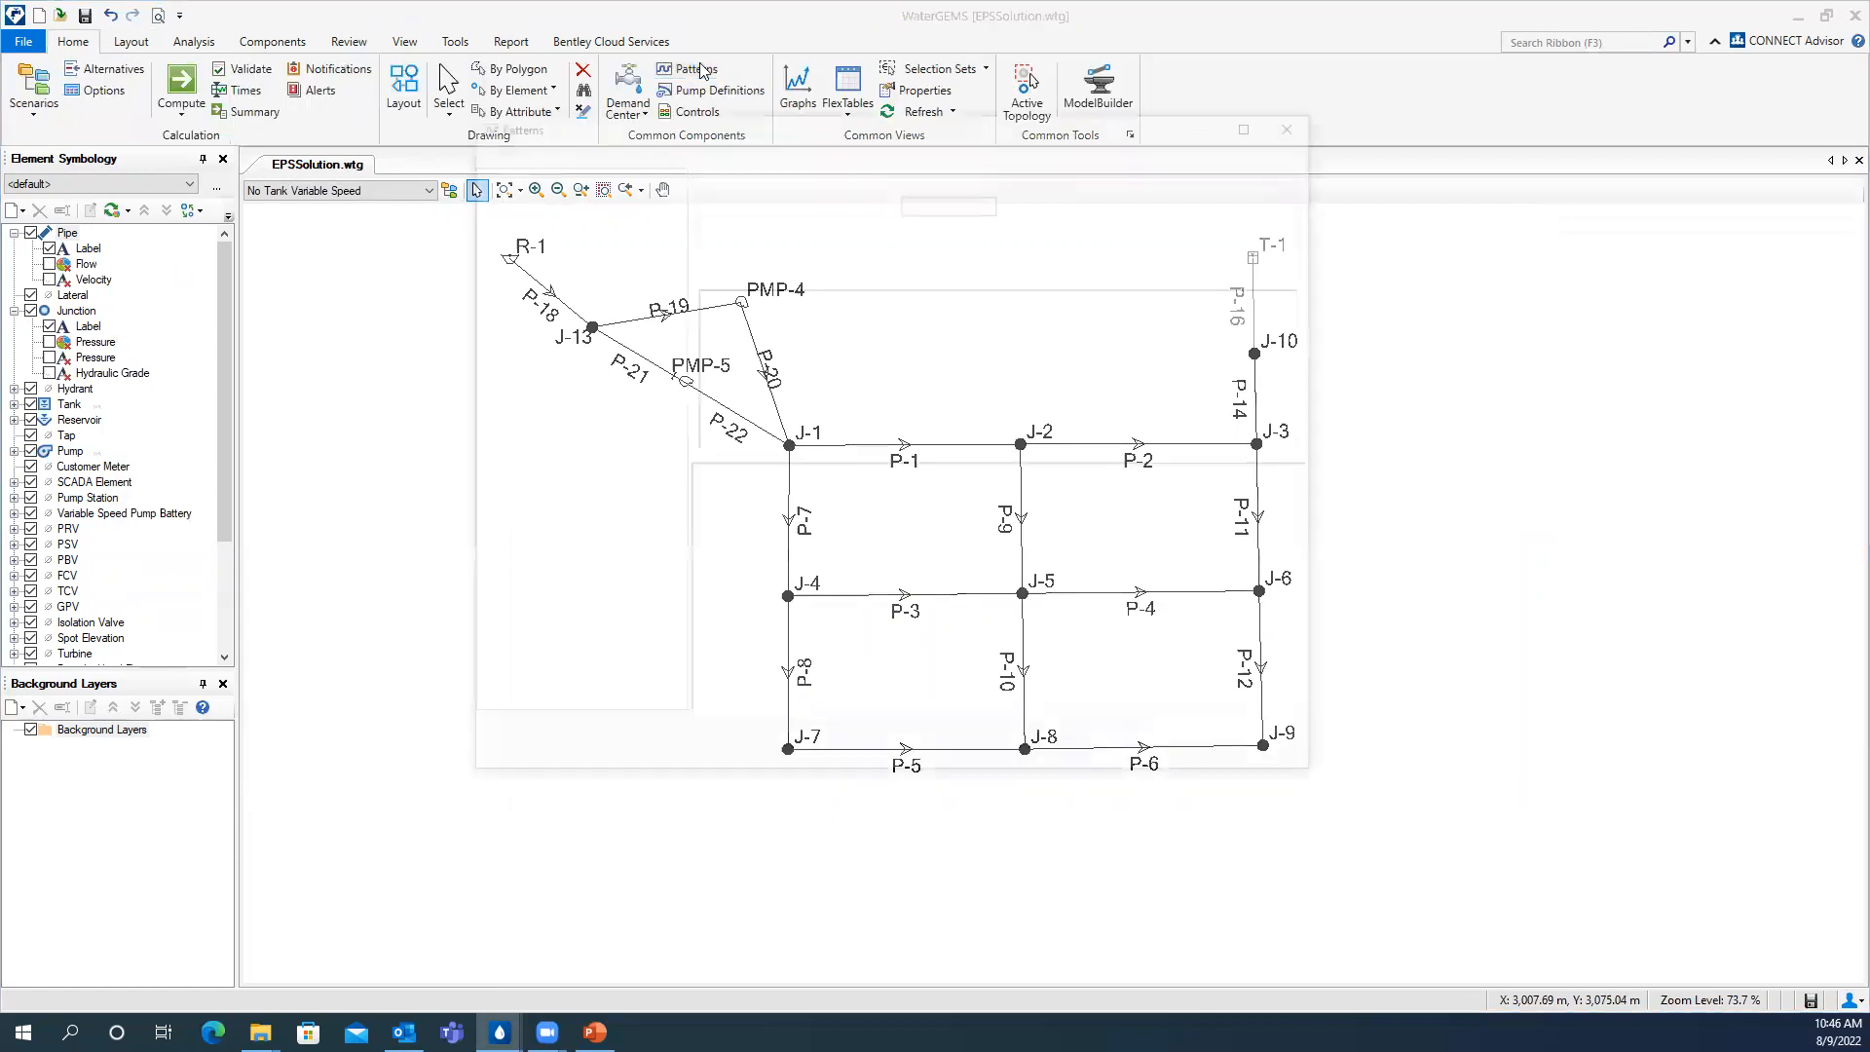
{"action": "left_click", "coordinate": [537, 185]}
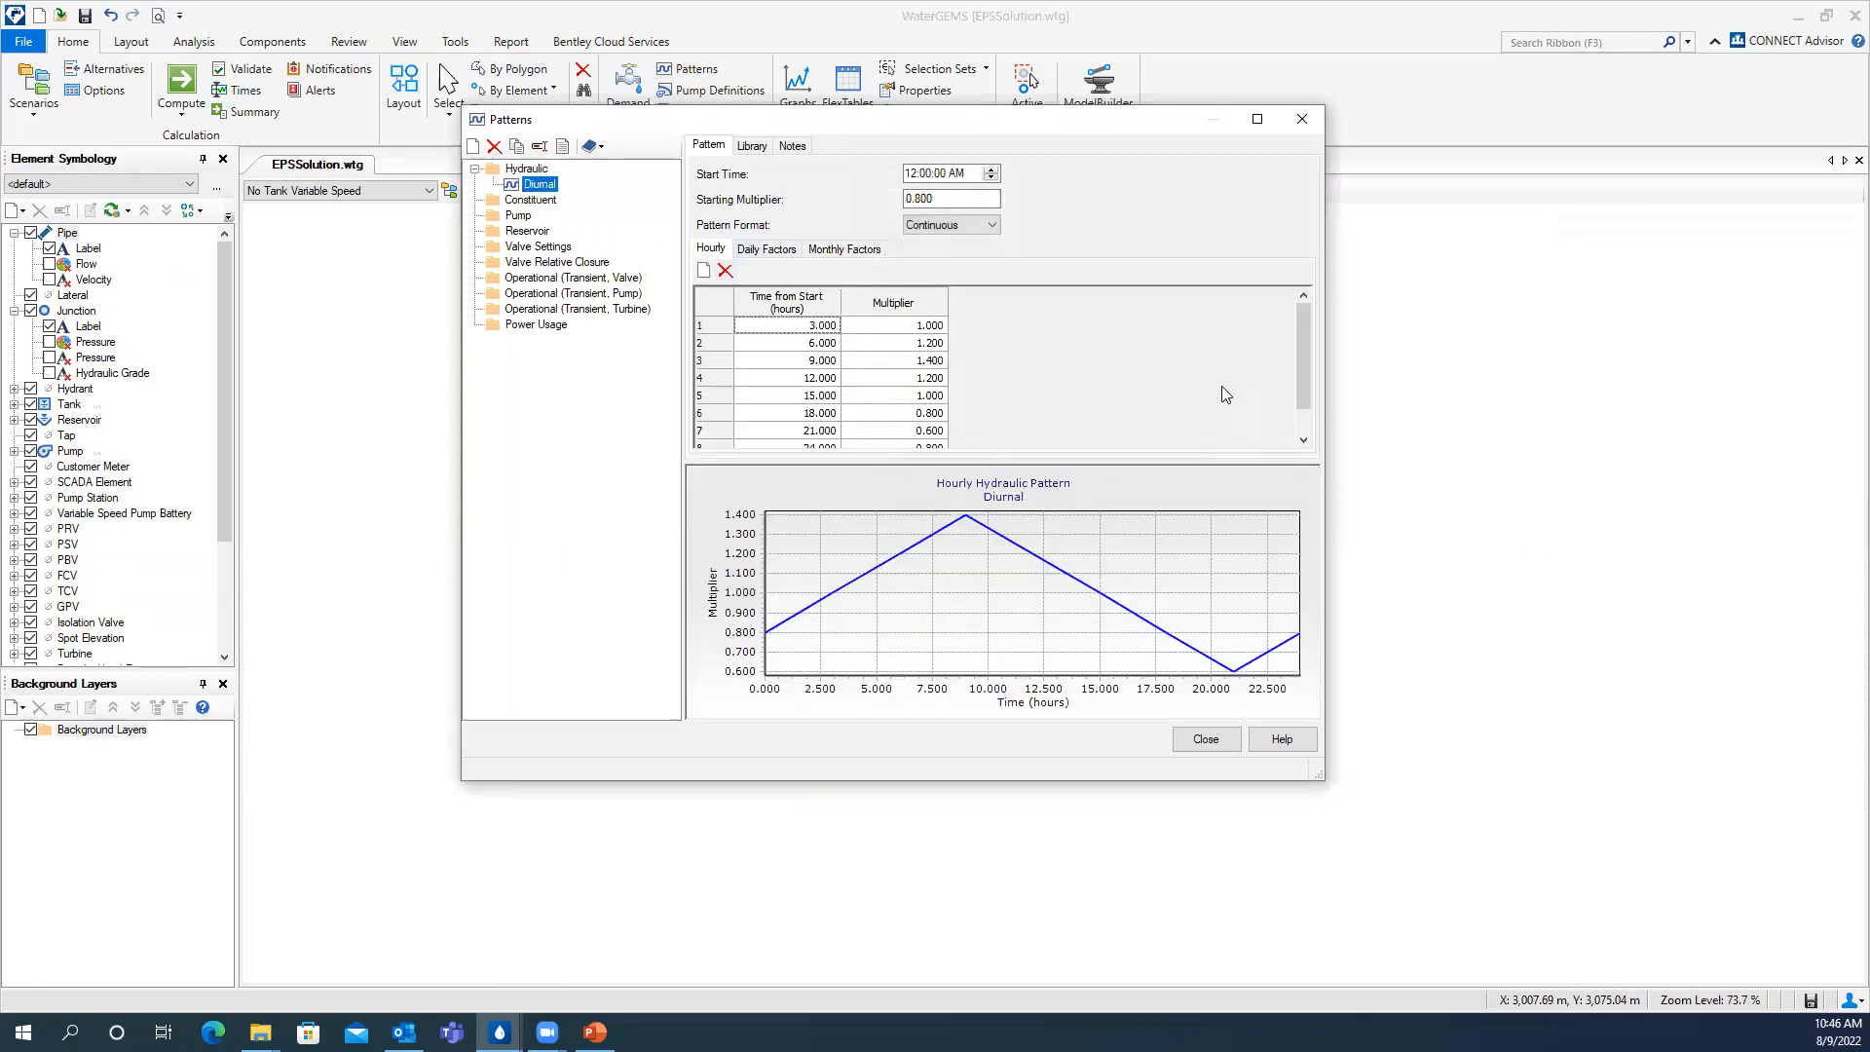
{"action": "left_click", "coordinate": [1301, 119]}
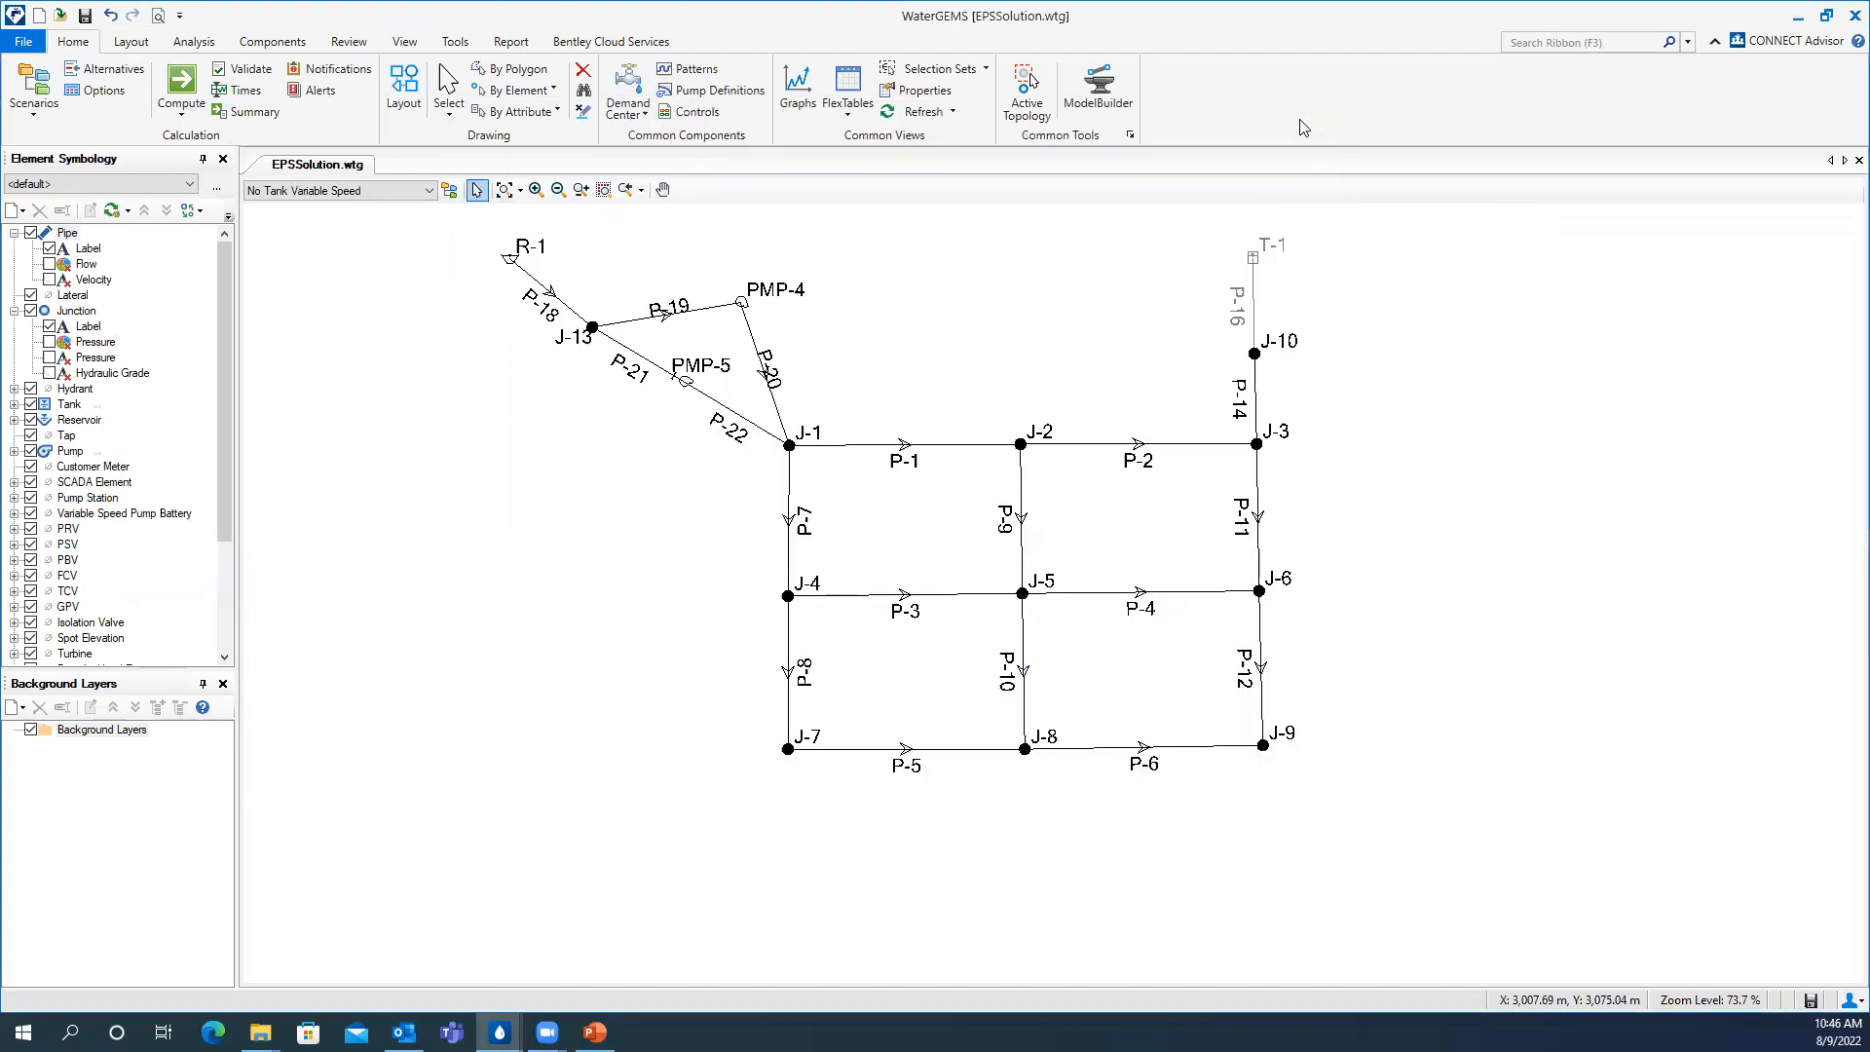
- Compute the No Tank Variable Speed scenario and start a new profile in the EPSSolution model
{"action": "left_click", "coordinate": [182, 86]}
{"action": "left_click", "coordinate": [401, 44]}
{"action": "left_click", "coordinate": [400, 85]}
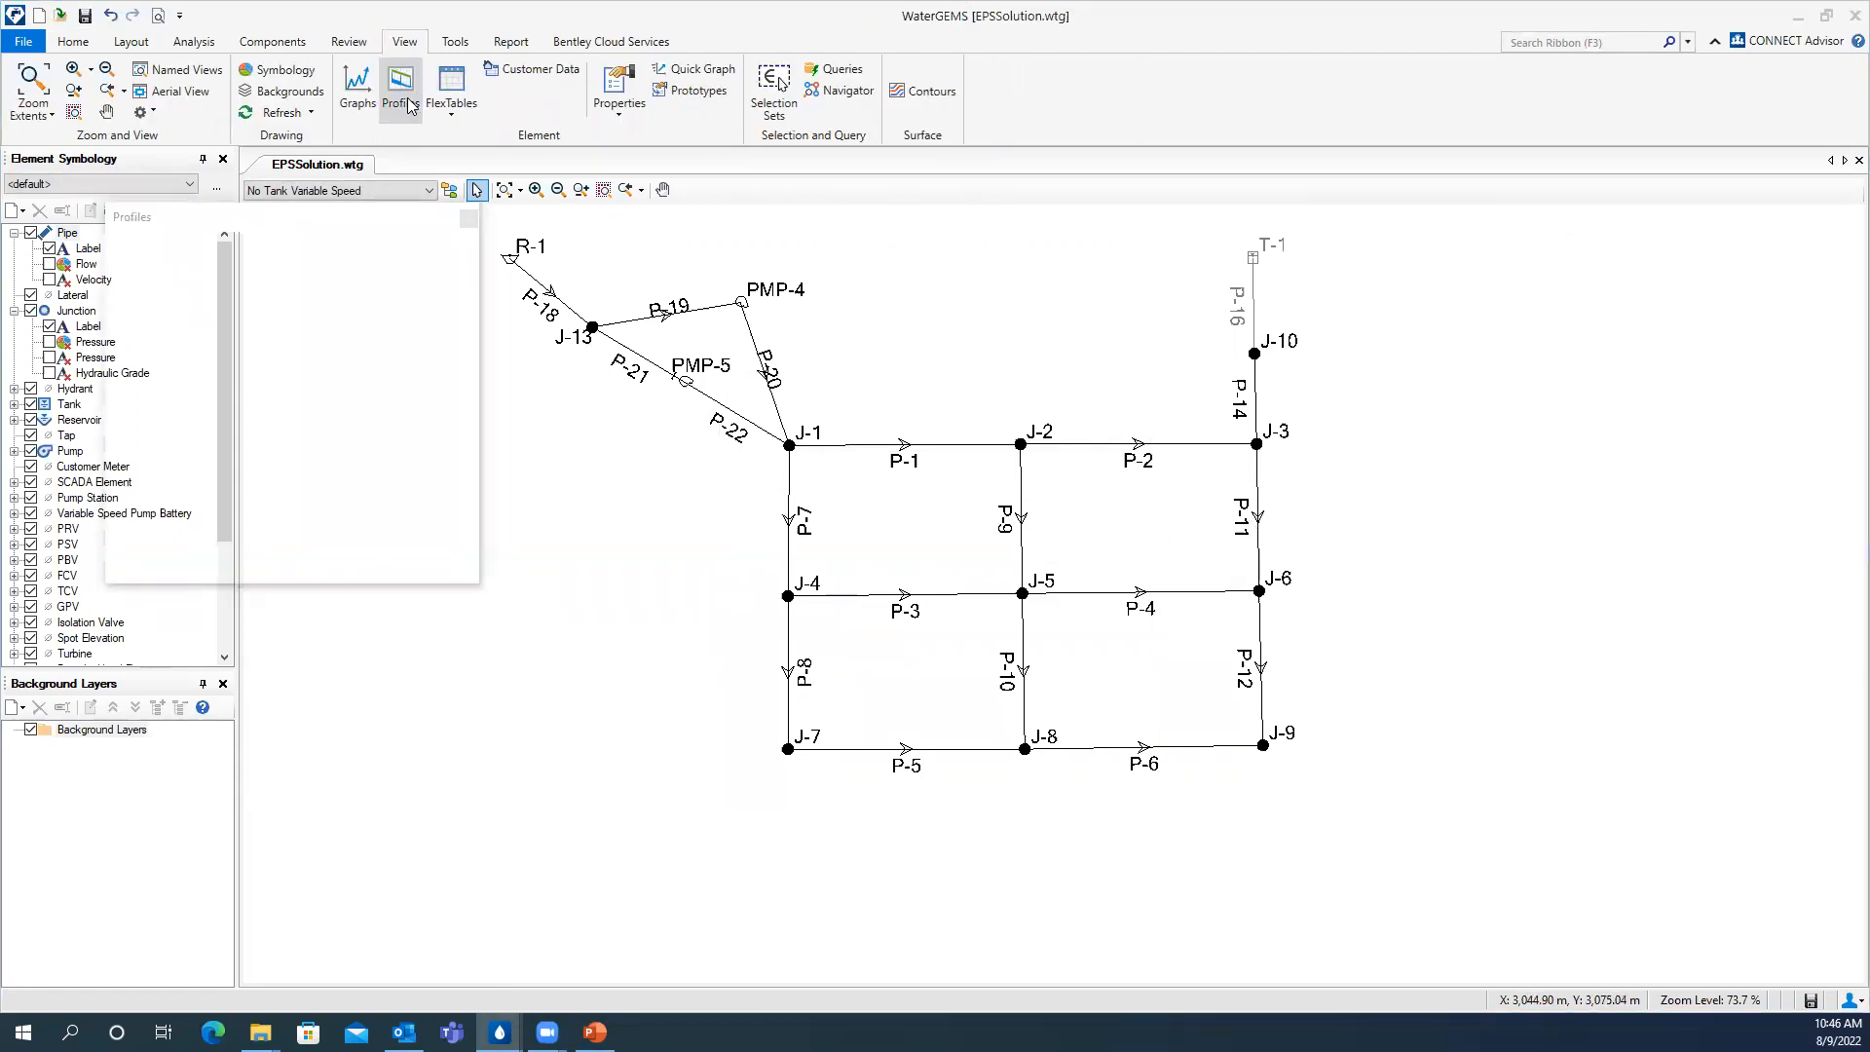
{"action": "left_click", "coordinate": [116, 244]}
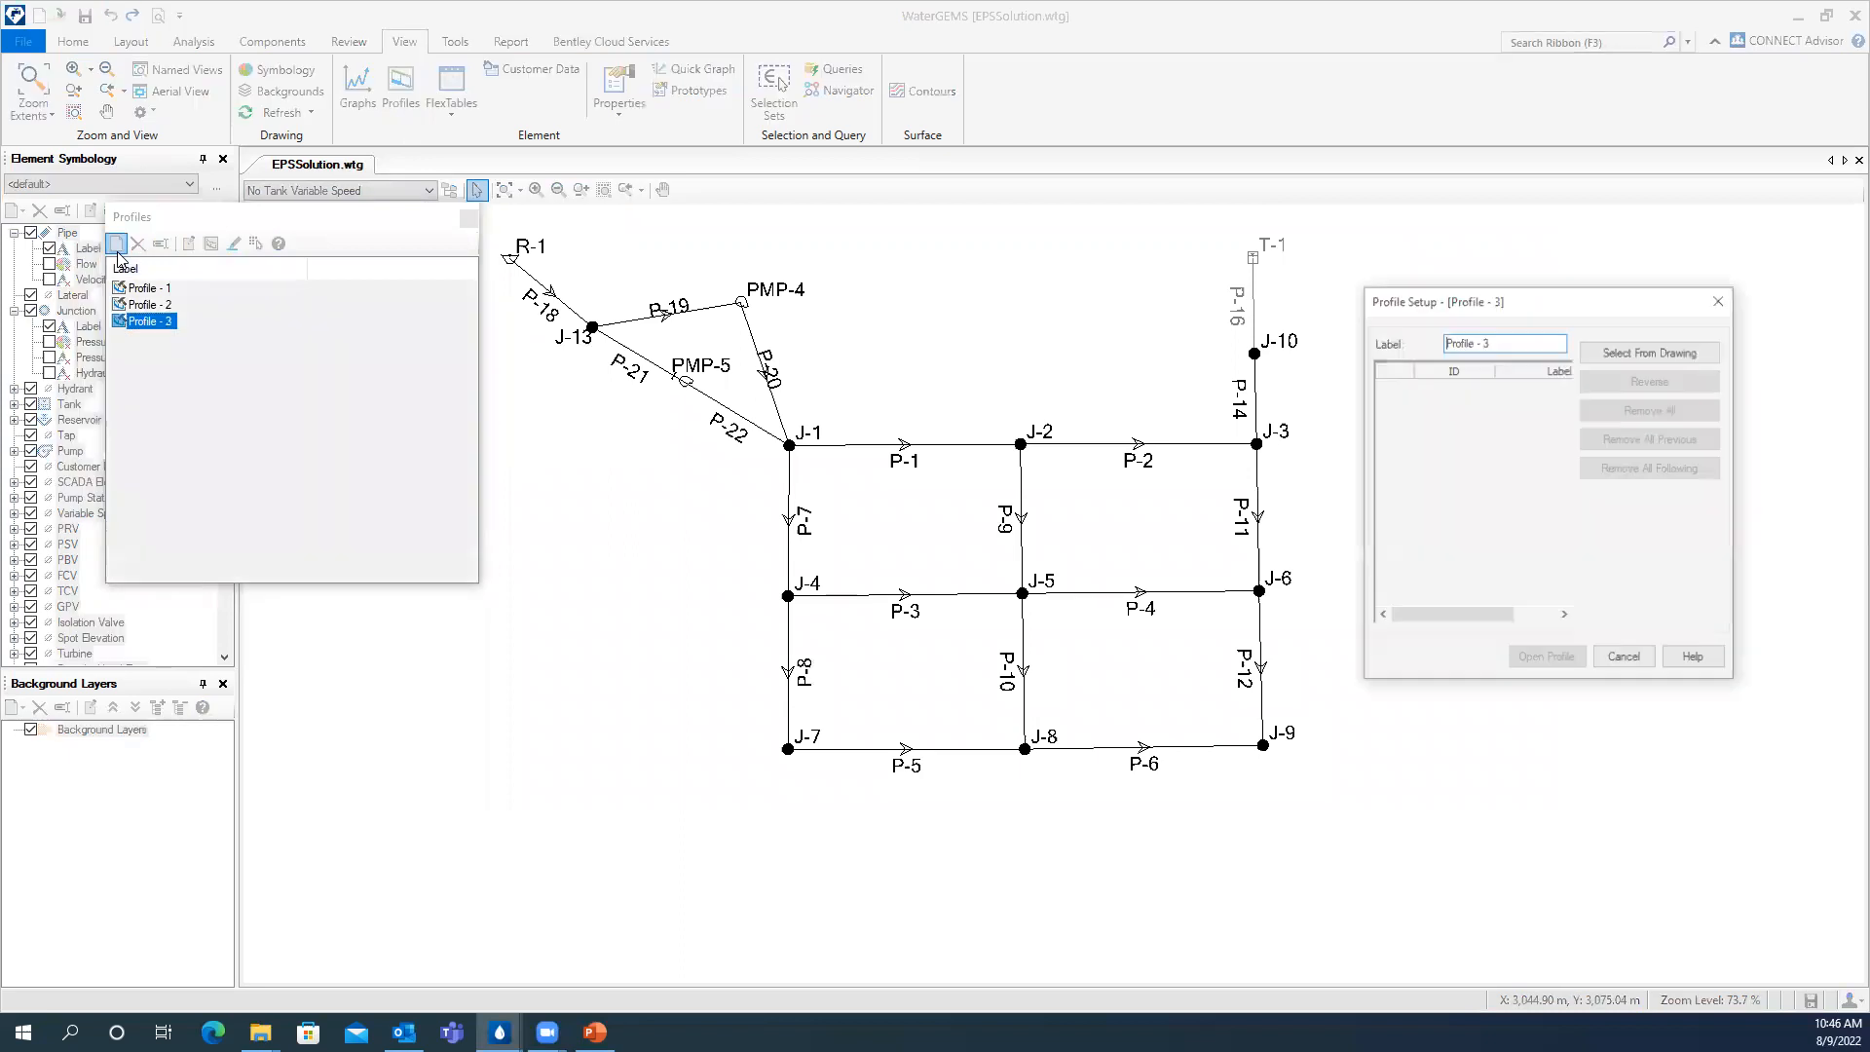
- Define the profile path in the drawing from reservoir R-1 through pump PMP-4 to junction J-3
{"action": "left_click", "coordinate": [1655, 354]}
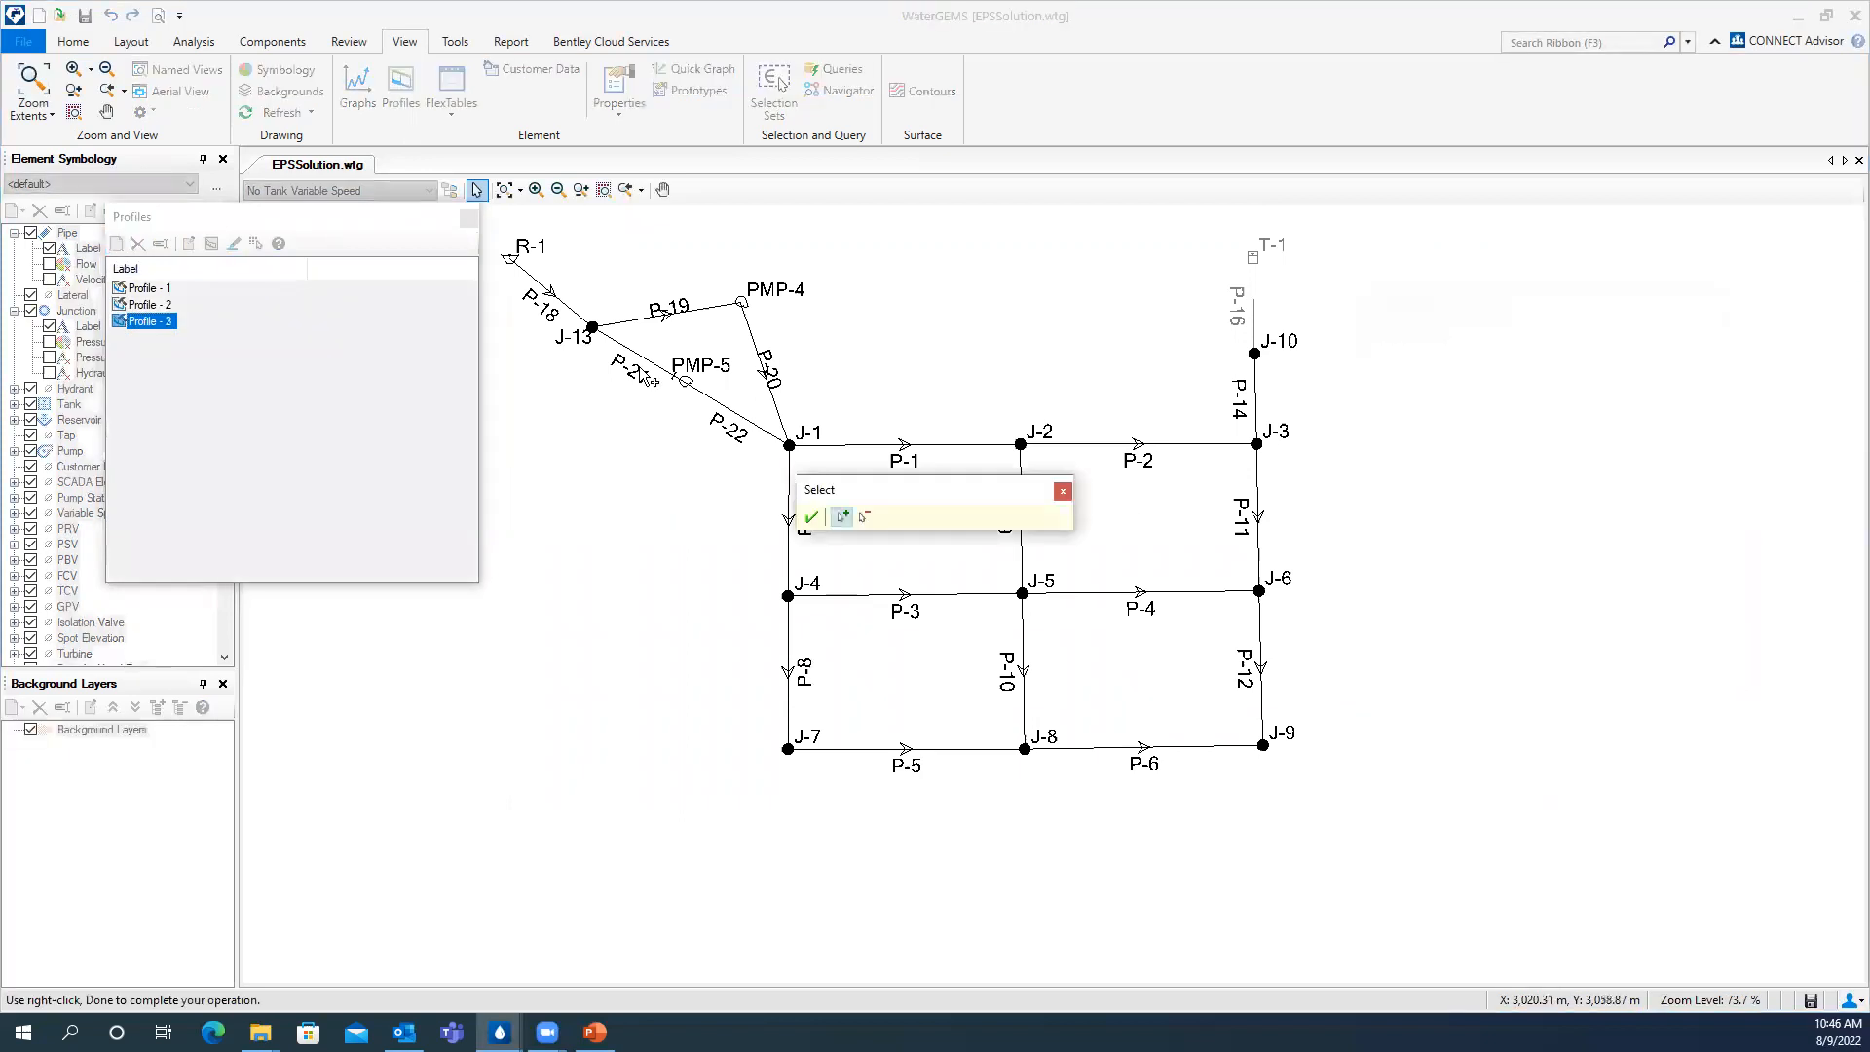
{"action": "left_click", "coordinate": [509, 259]}
{"action": "left_click", "coordinate": [1256, 444]}
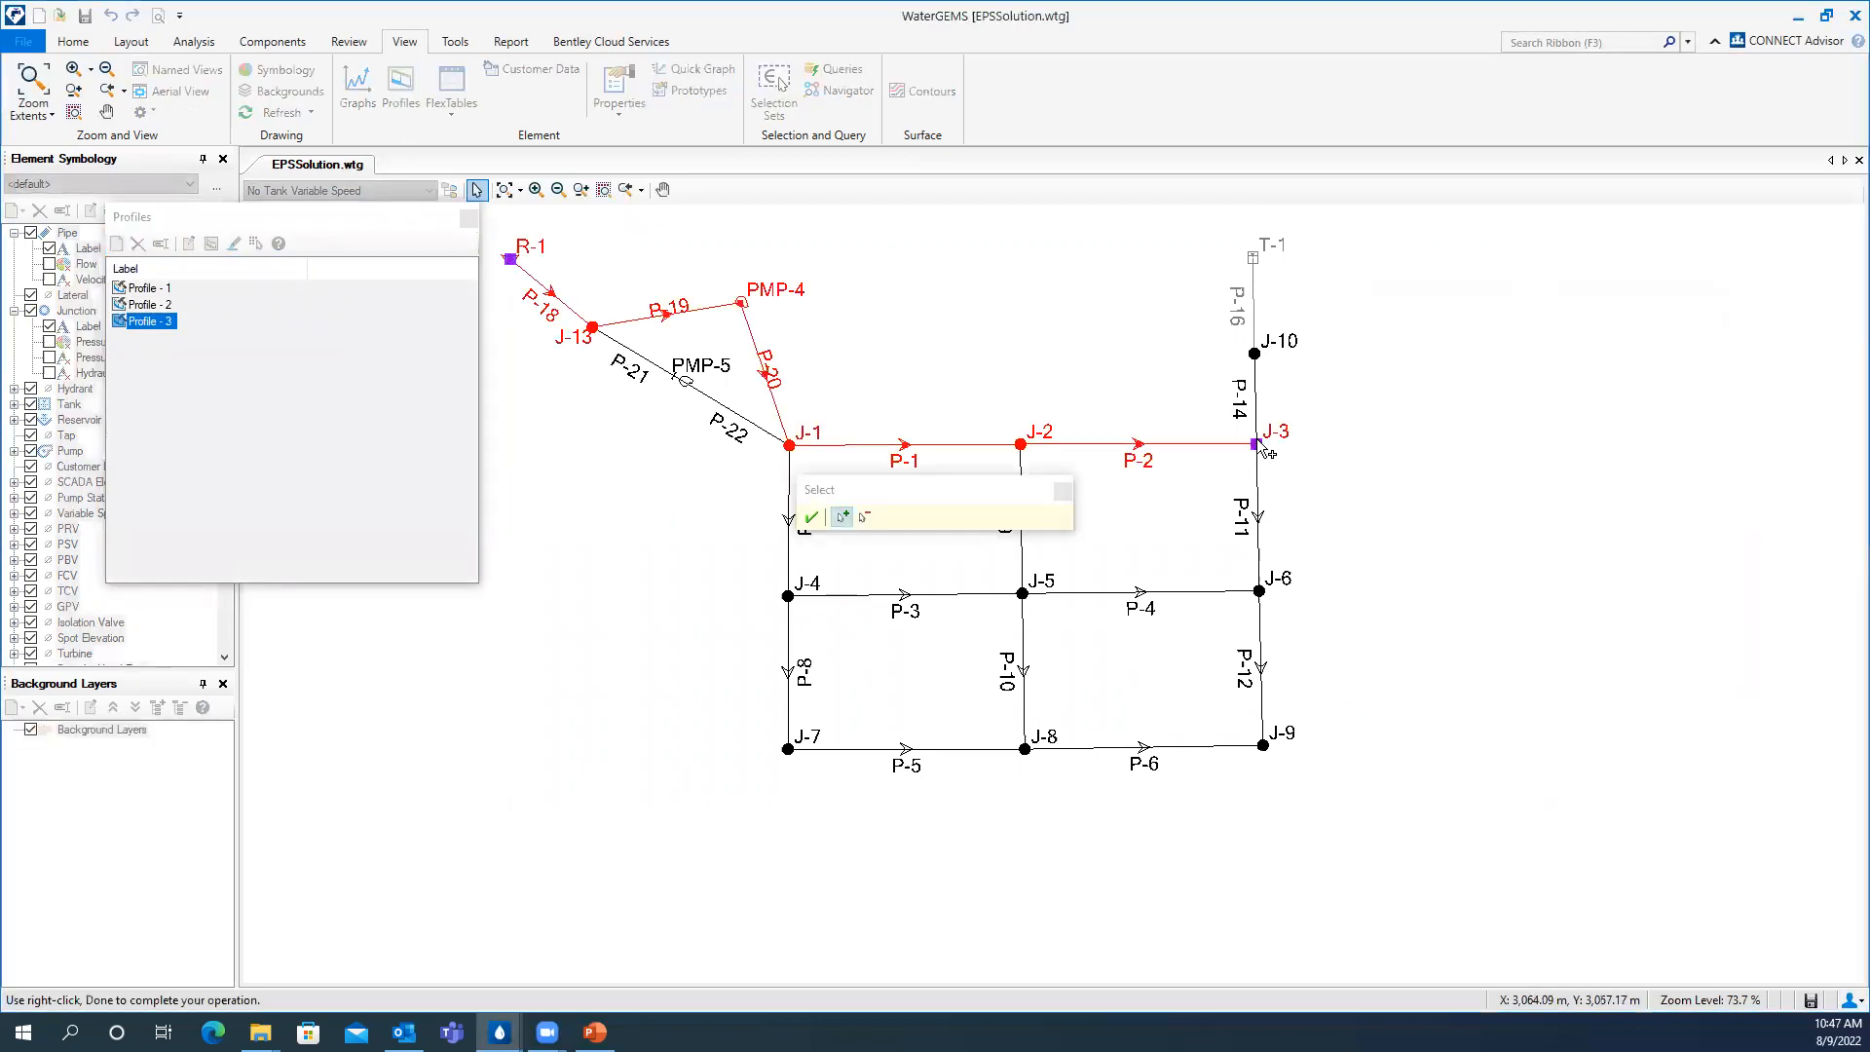
{"action": "left_click", "coordinate": [811, 519]}
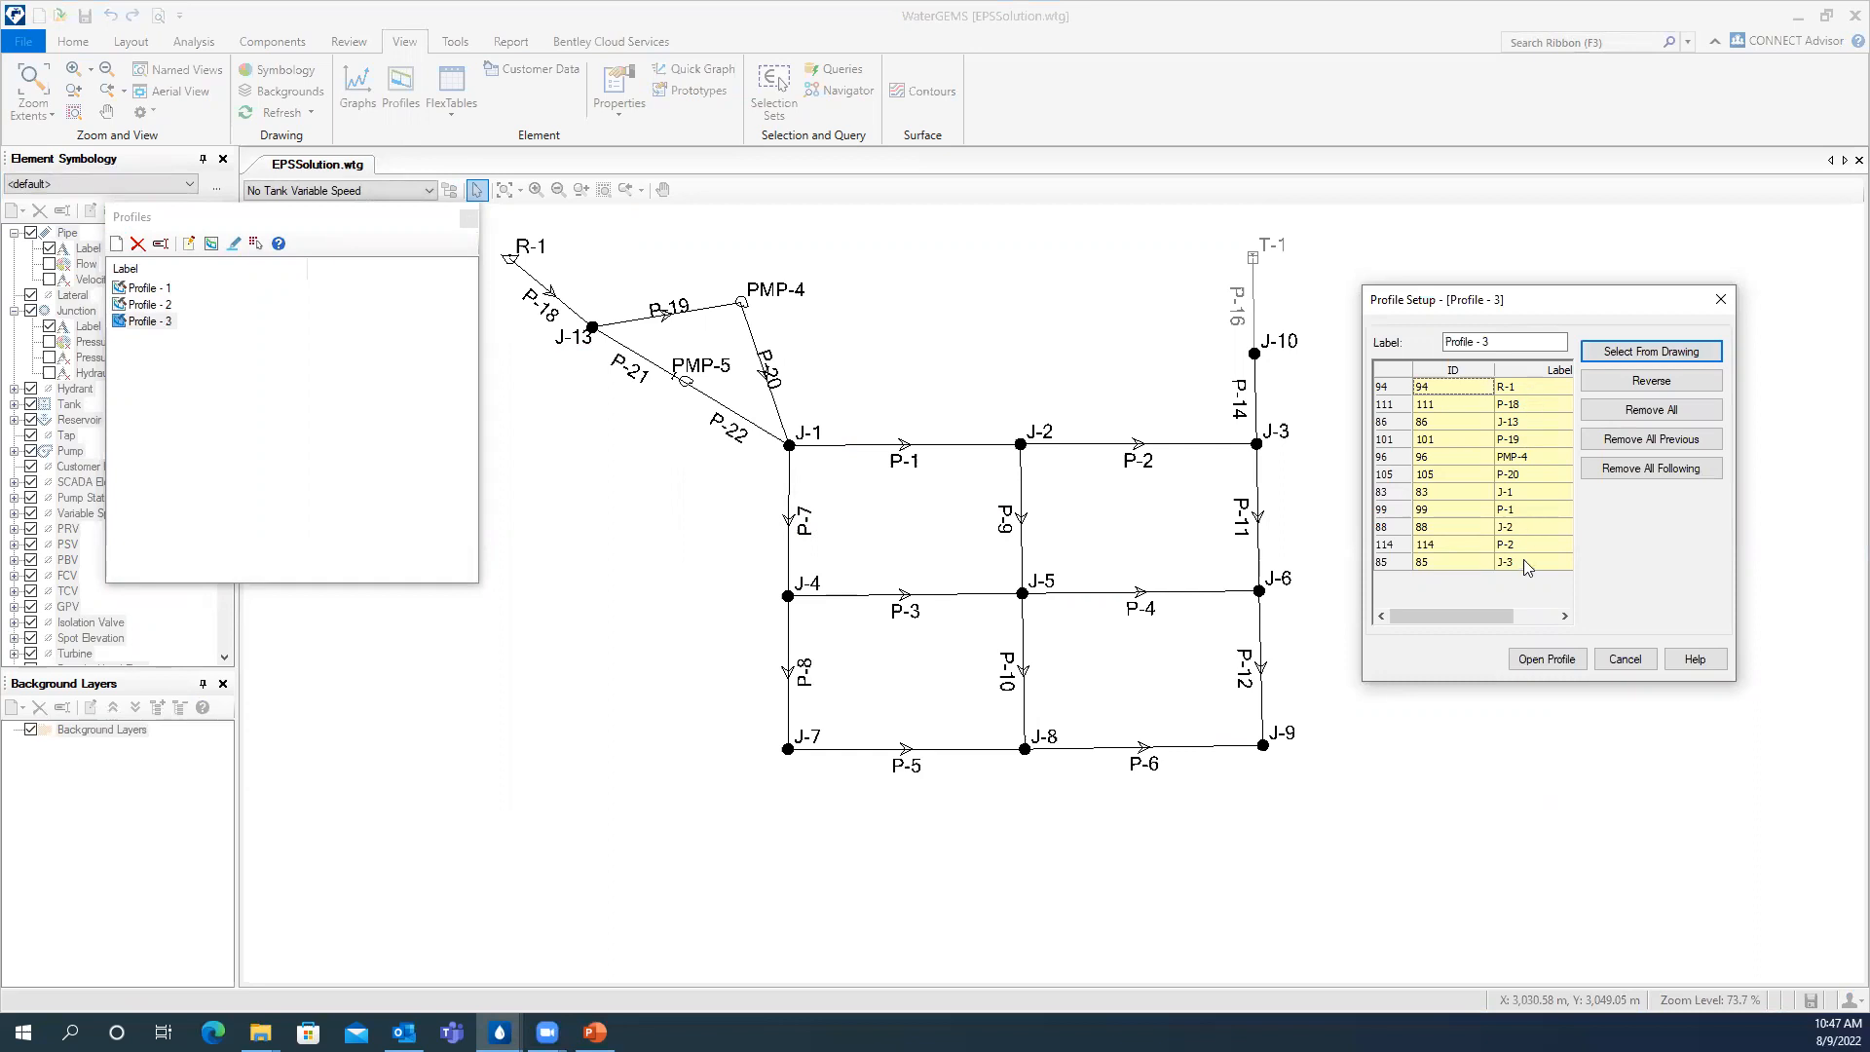
- Open the R-1 to J-3 profile with hydraulic grade and elevation for No Tank Variable Speed, and reposition its window
{"action": "left_click", "coordinate": [1559, 659]}
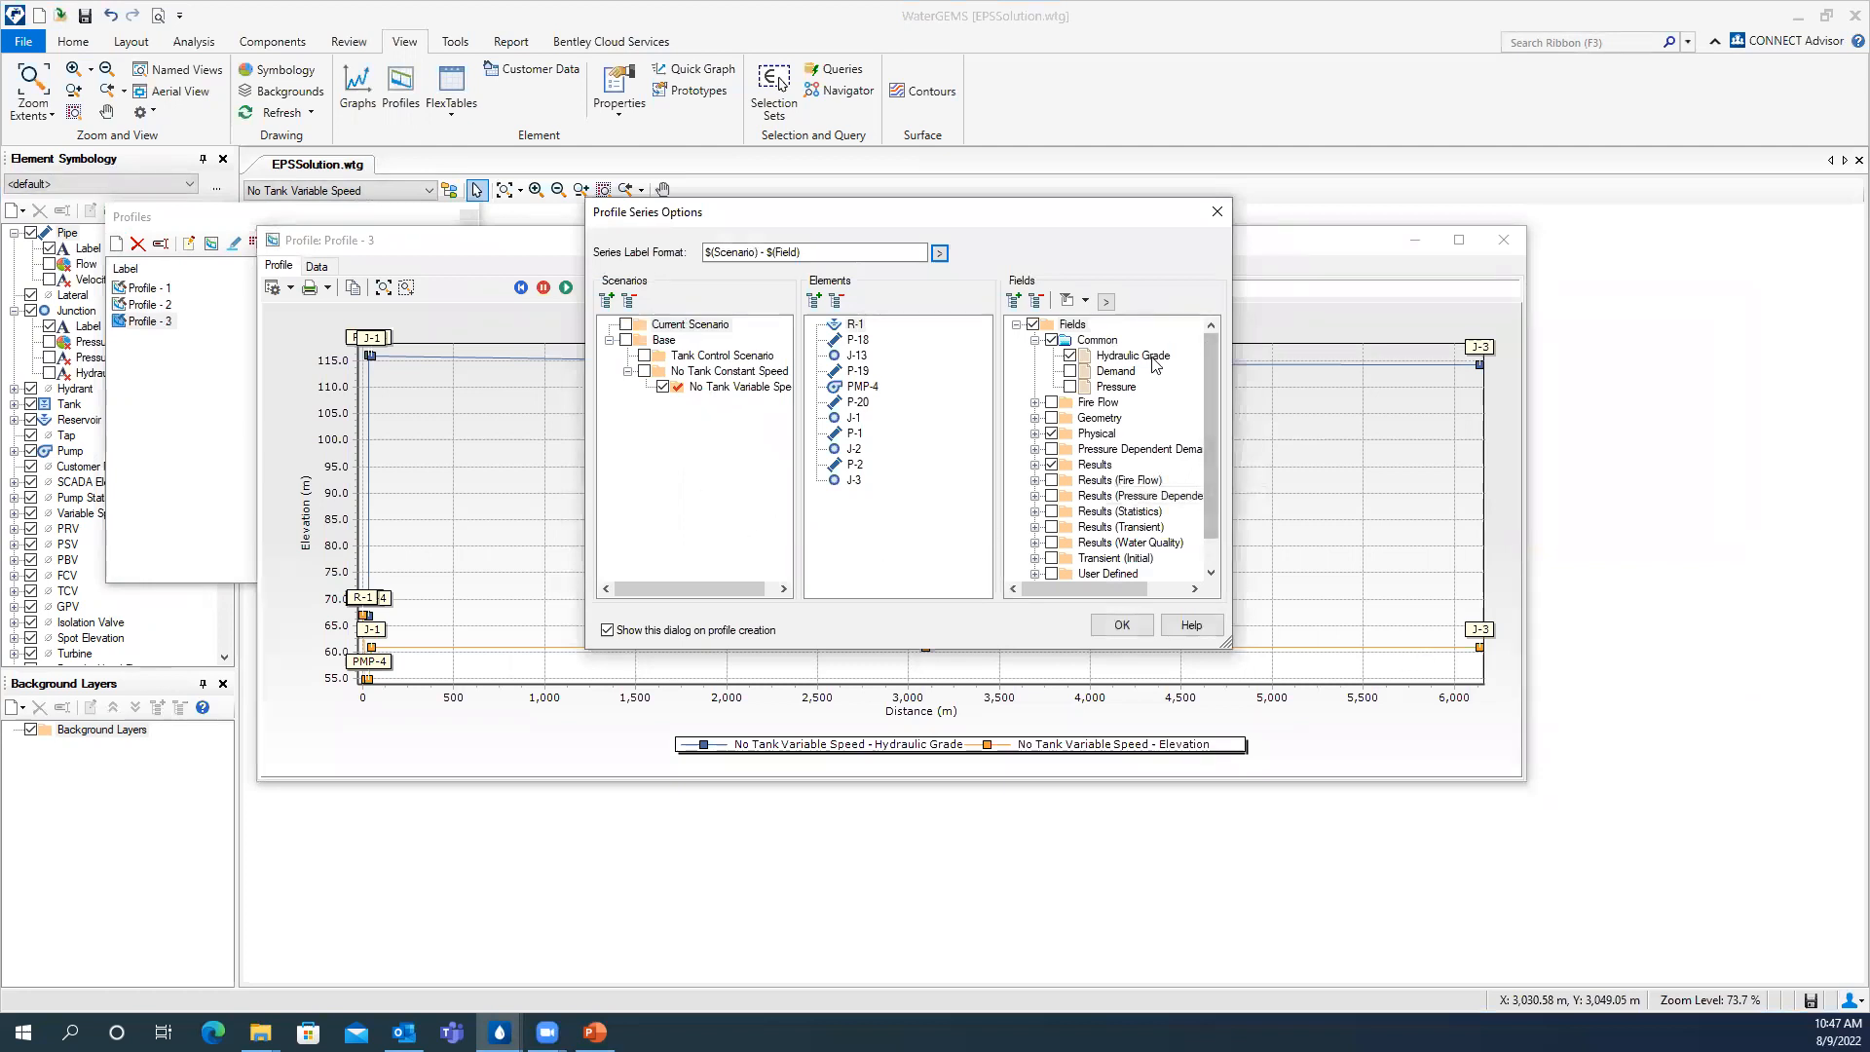
{"action": "left_click", "coordinate": [1122, 625]}
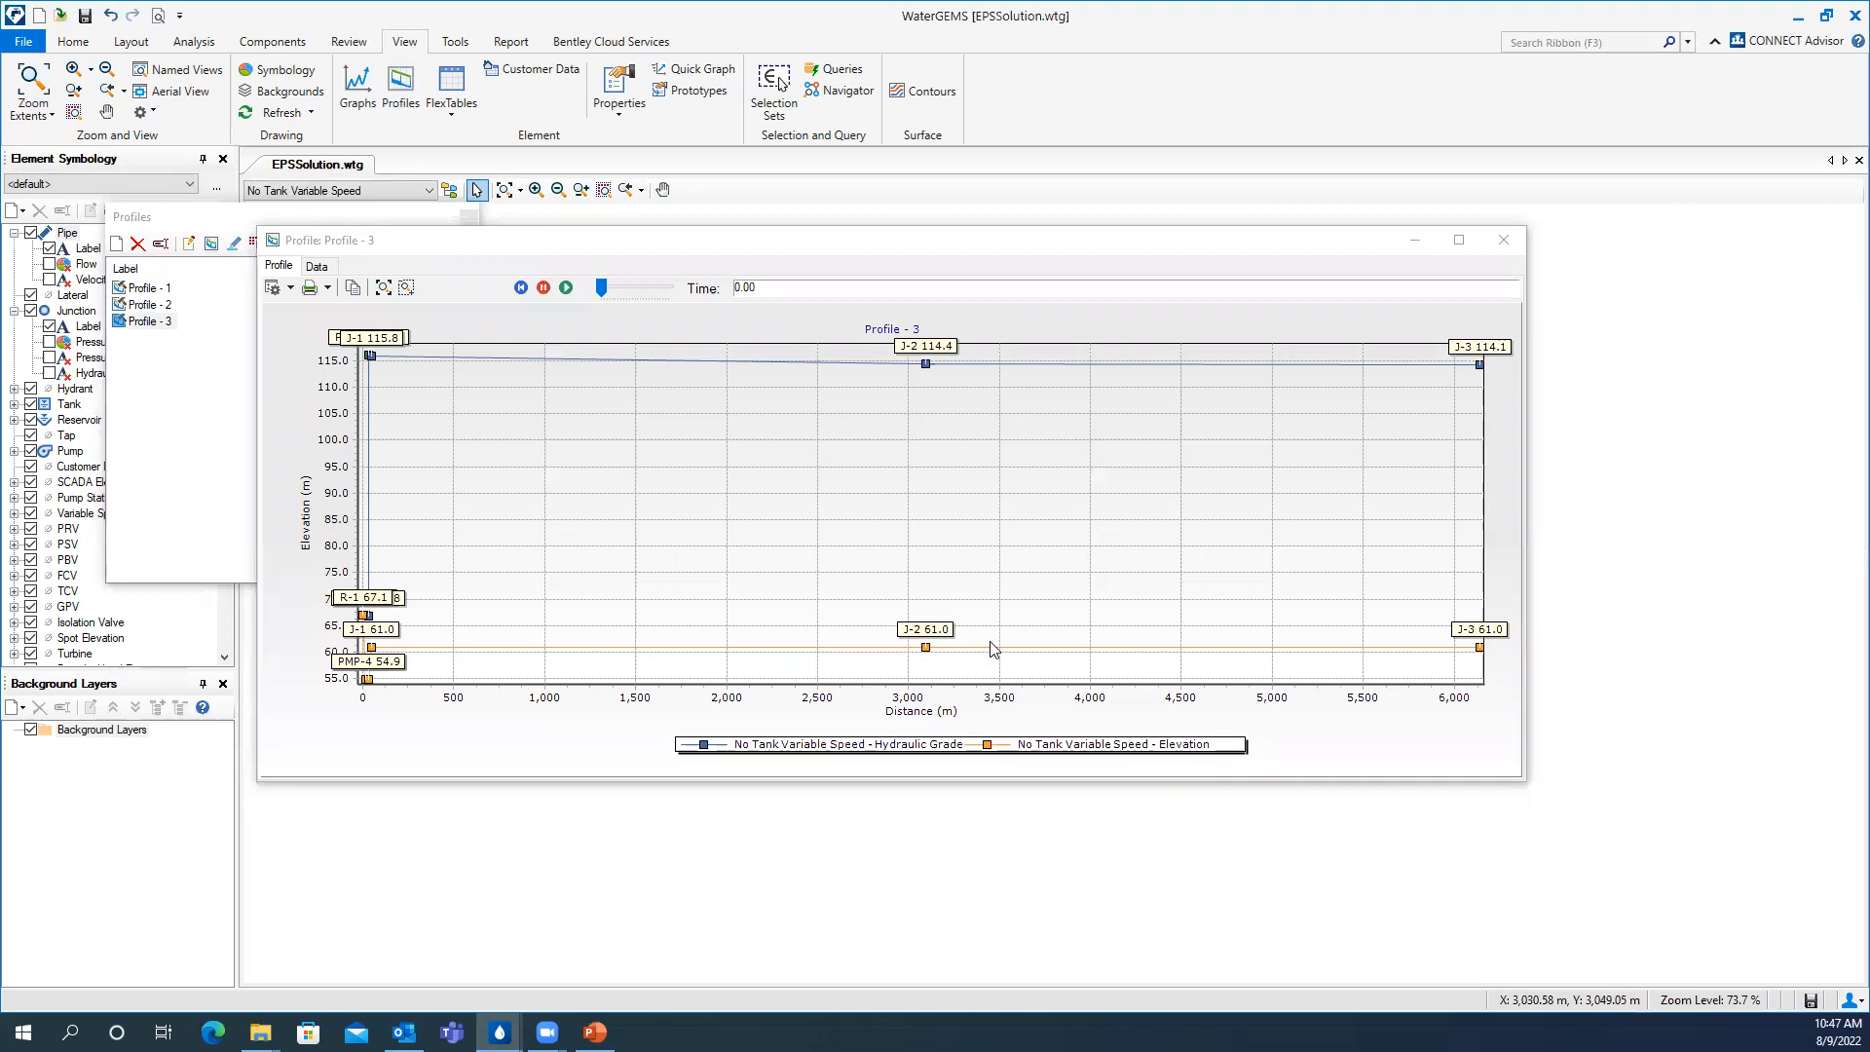
{"action": "left_click", "coordinate": [814, 249]}
{"action": "left_click_drag", "start_coordinate": [814, 250], "coordinate": [634, 160]}
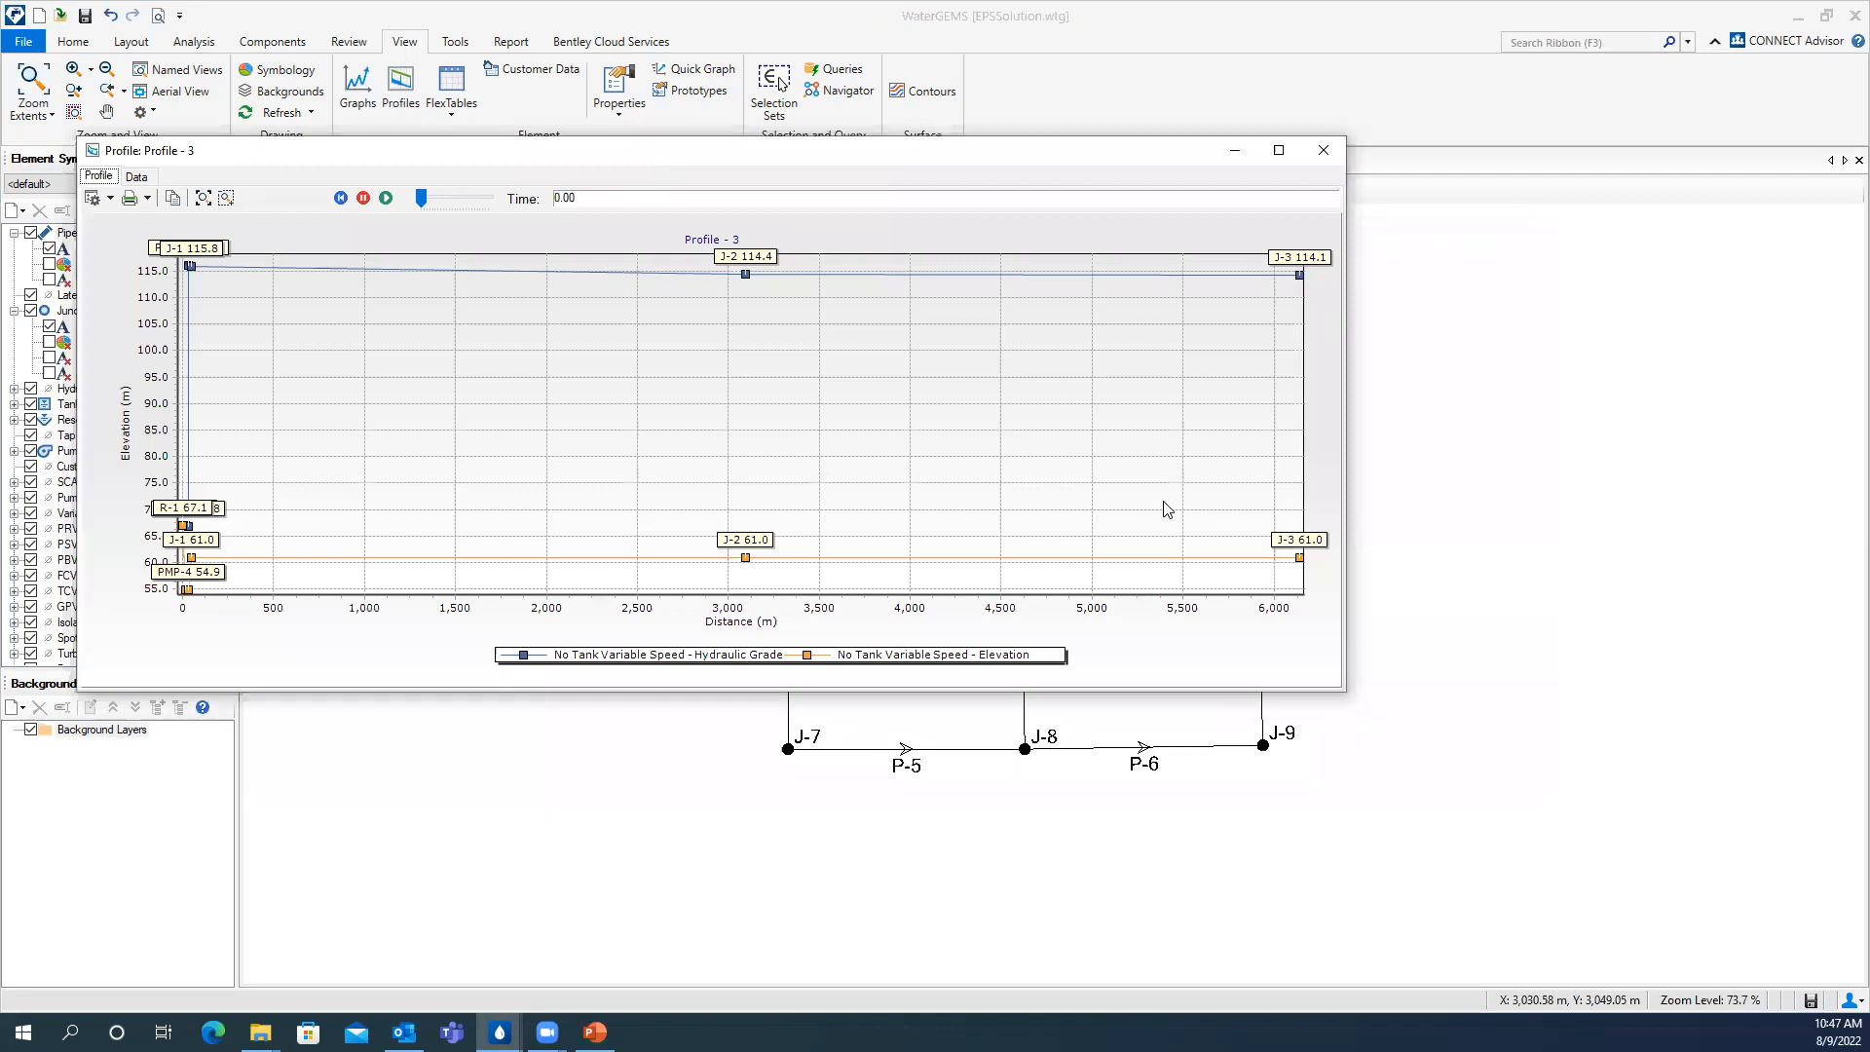
- Animate the profile through the 24-hour simulation and return it to time 0.00
{"action": "left_click", "coordinate": [385, 198]}
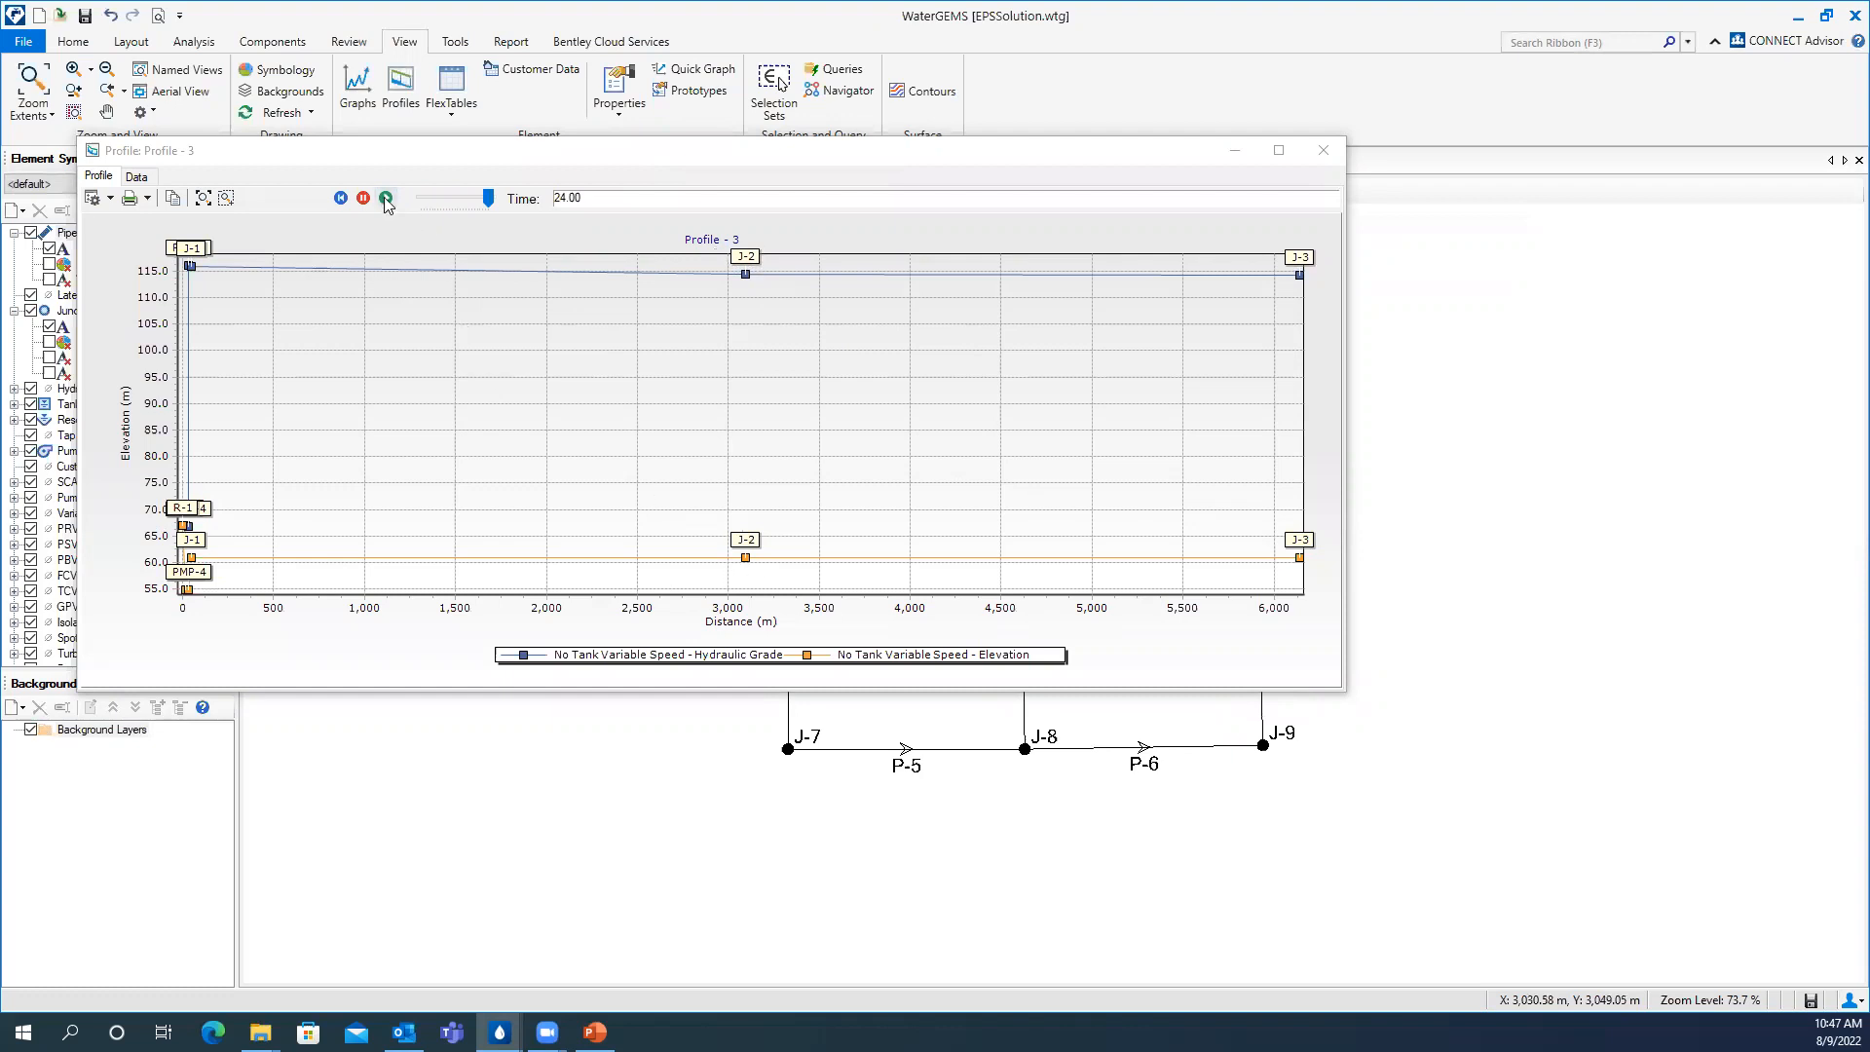
{"action": "left_click_drag", "start_coordinate": [487, 201], "coordinate": [421, 201]}
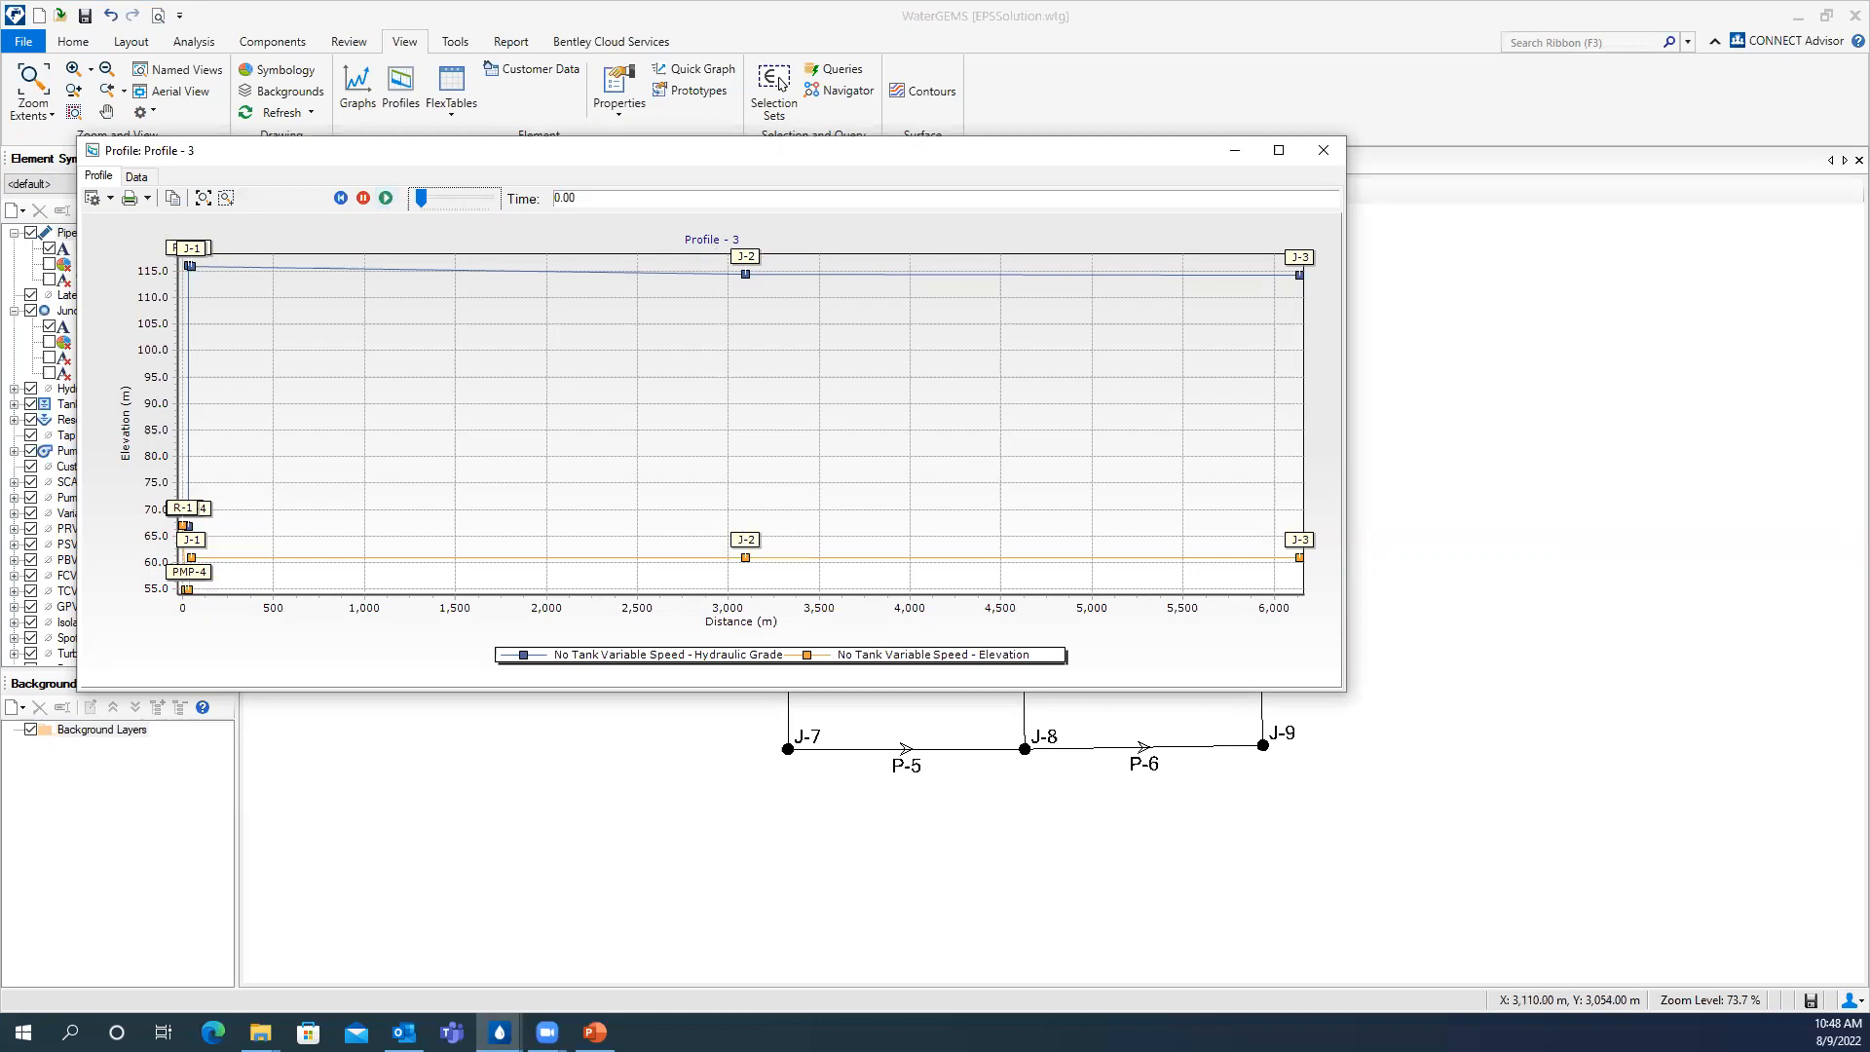
{"action": "left_click", "coordinate": [776, 89]}
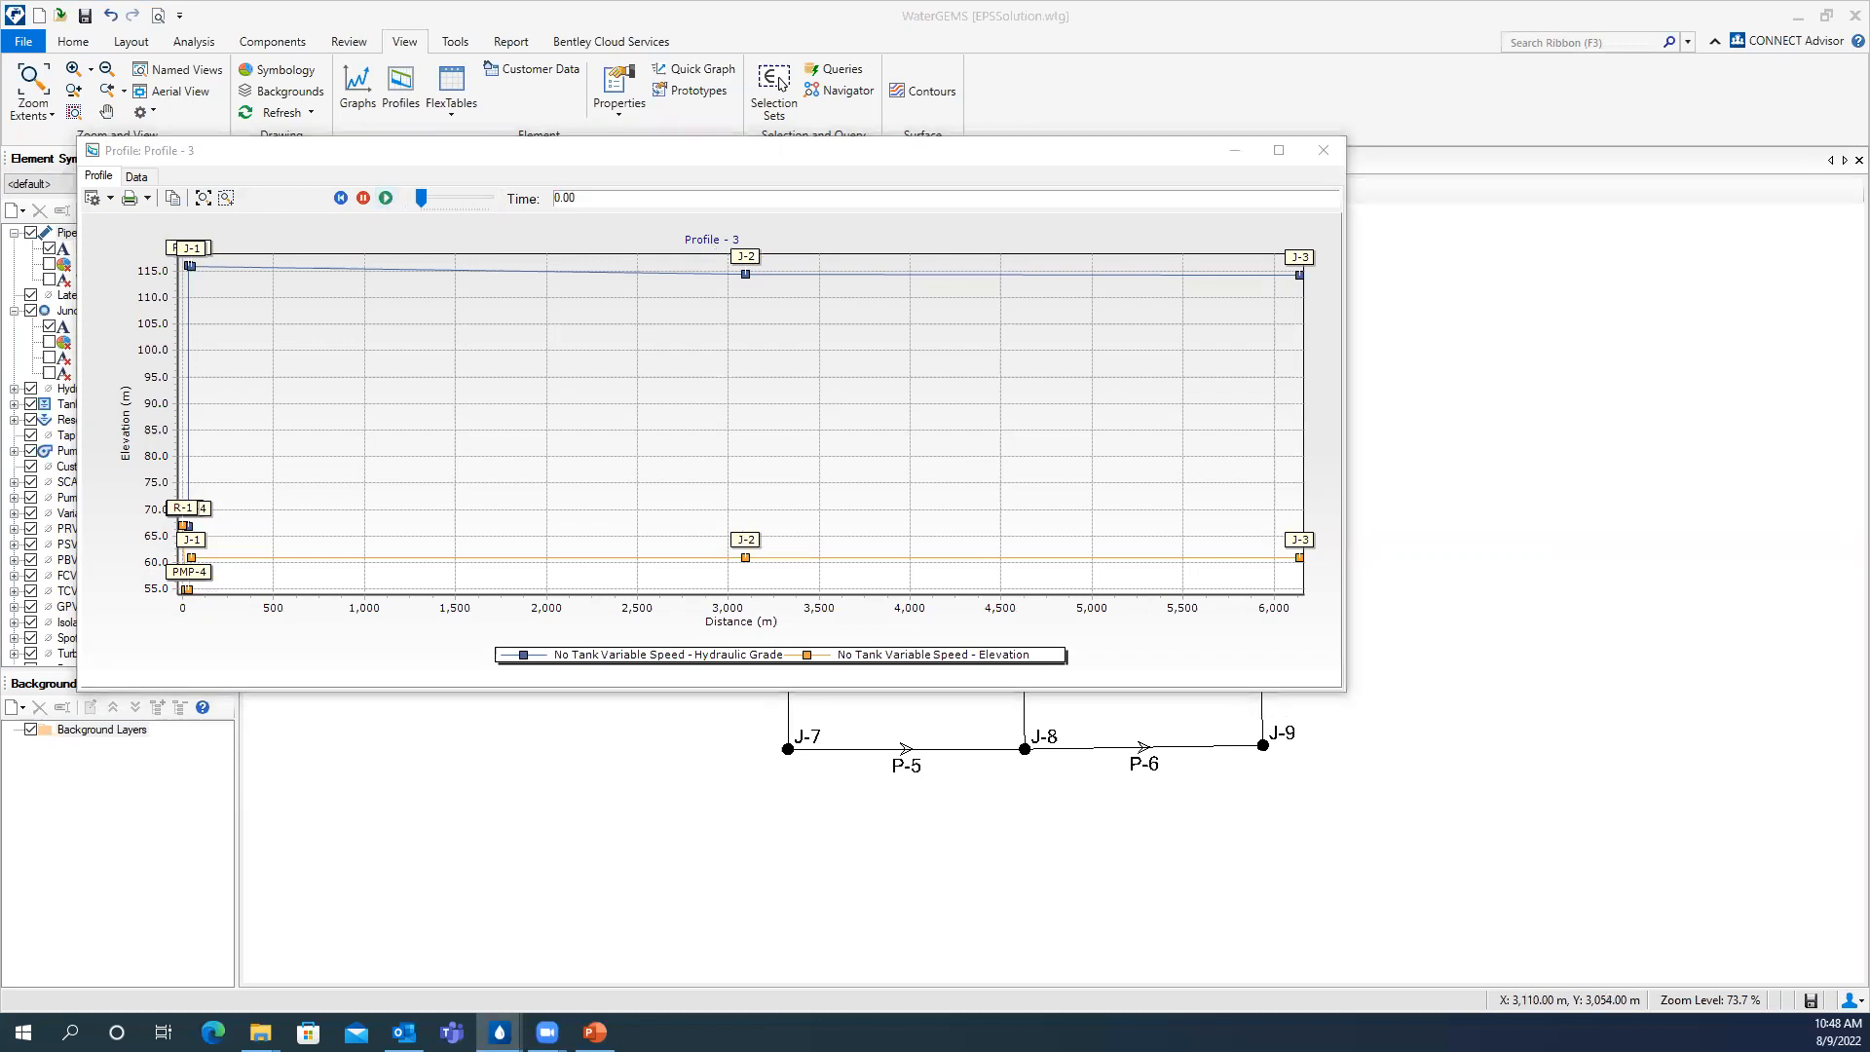